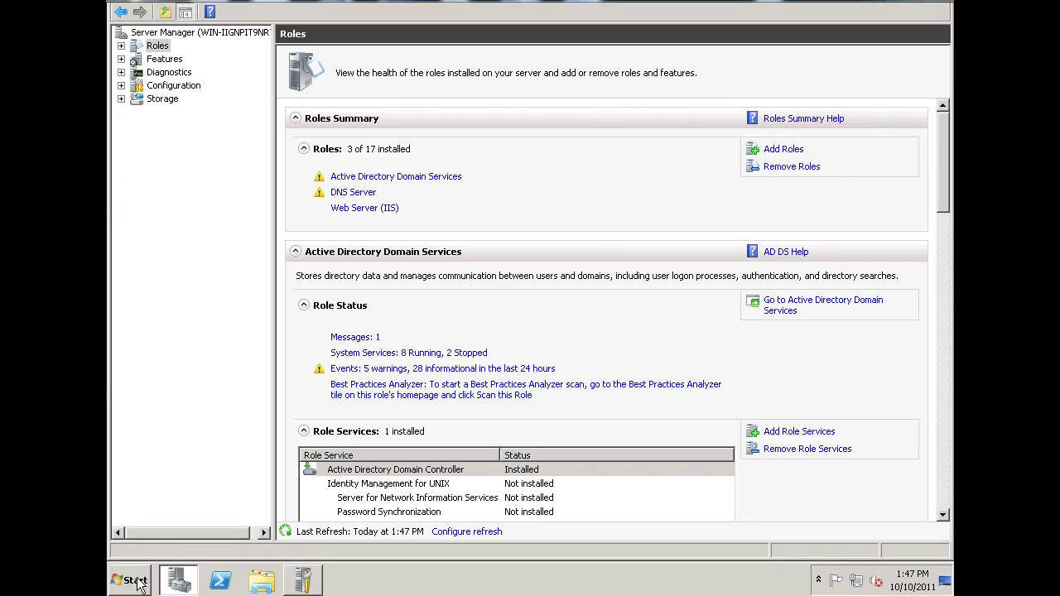
# Step: Open the Computer window from the Start menu to show drive C: and the EXCH201064 DVD
pyautogui.click(139, 580)
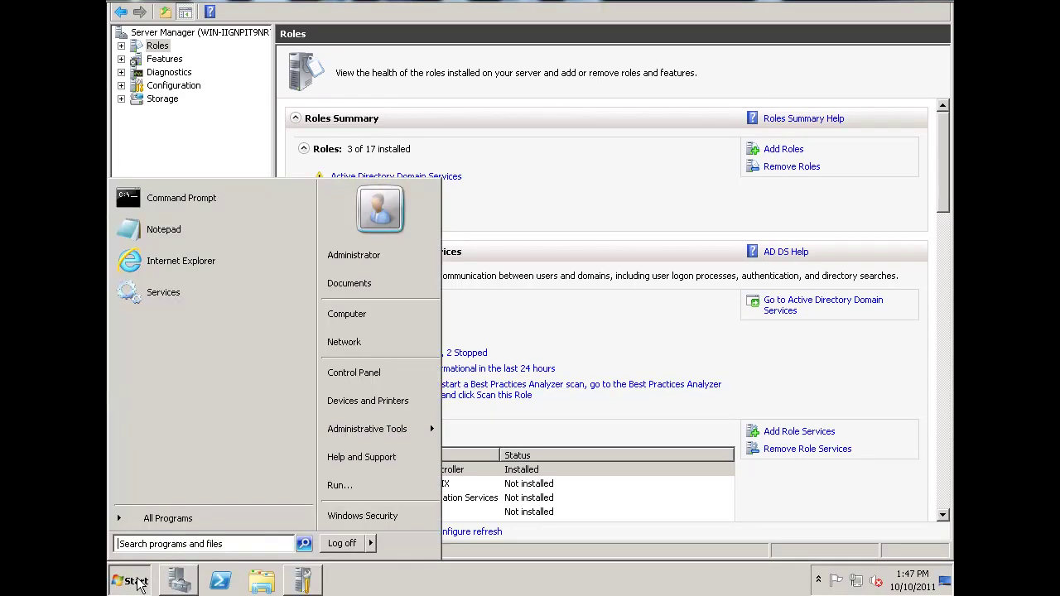
pyautogui.click(350, 315)
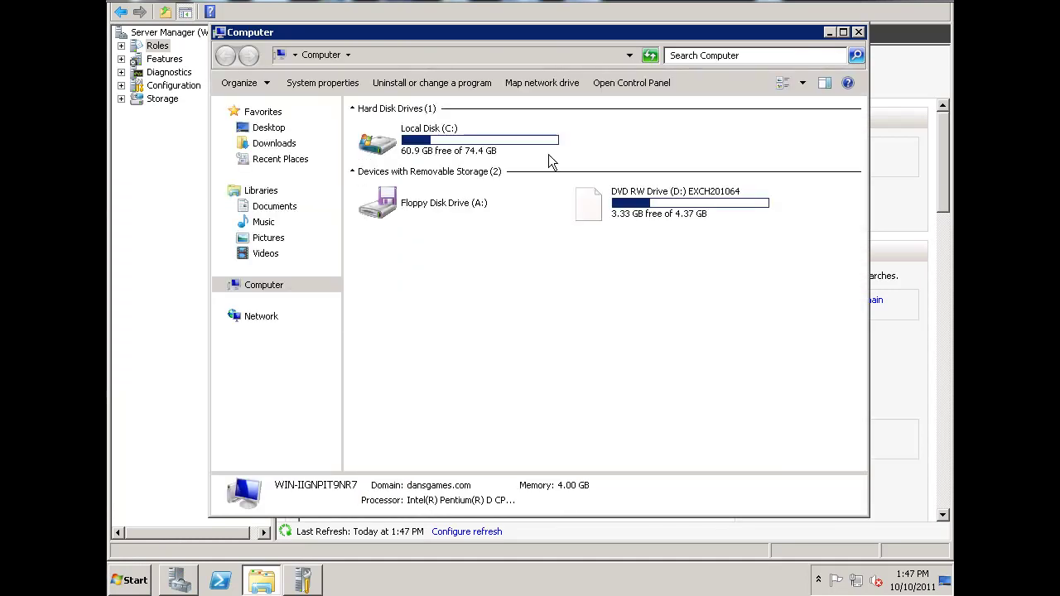
# Step: Launch Exchange setup from the DVD and choose to install only the languages on the DVD
pyautogui.click(587, 208)
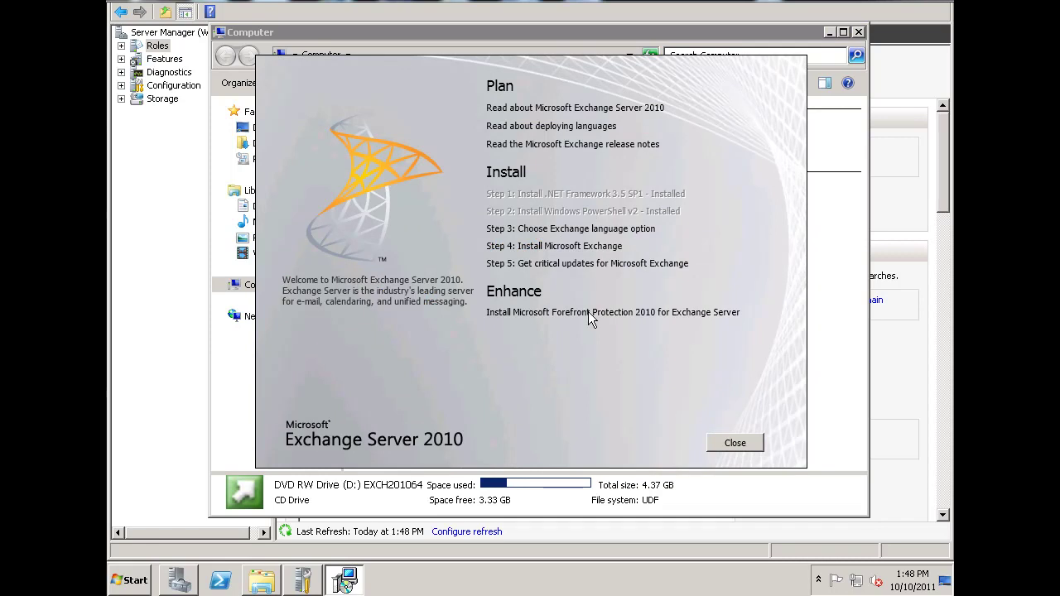
pyautogui.moveTo(588, 312)
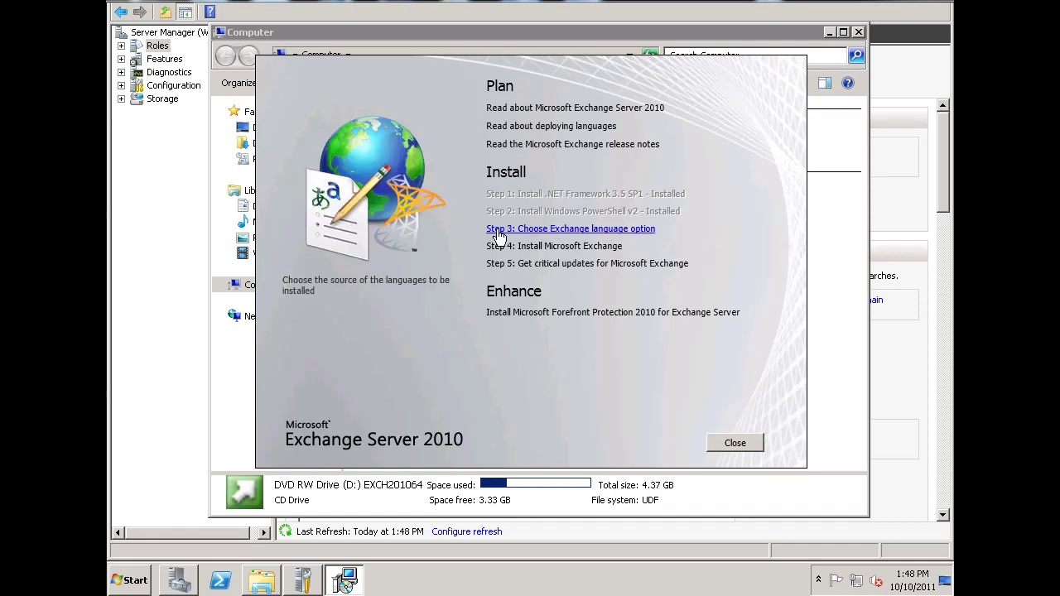
pyautogui.click(581, 240)
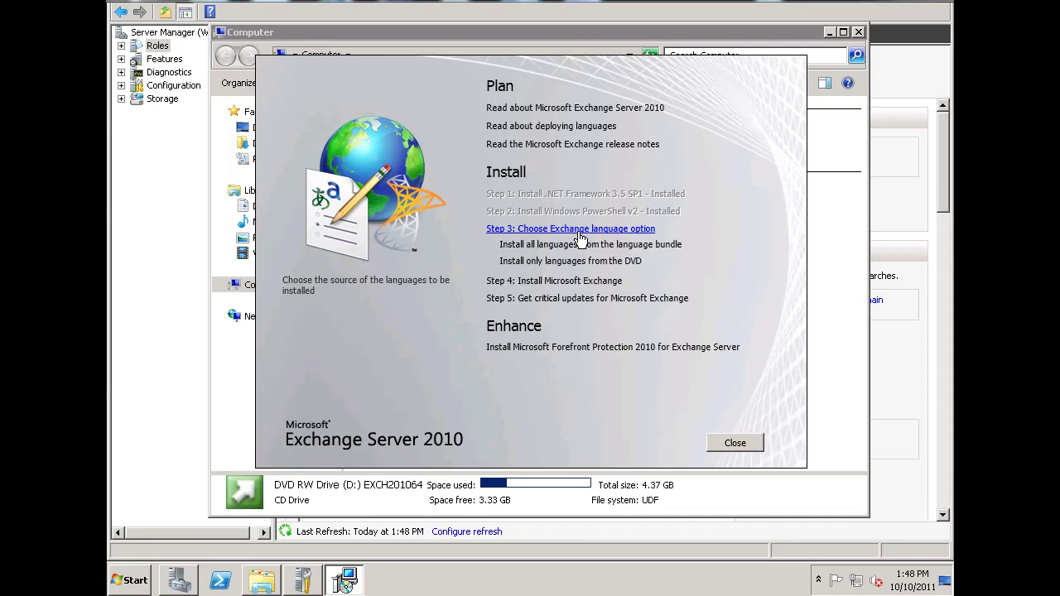
pyautogui.click(555, 262)
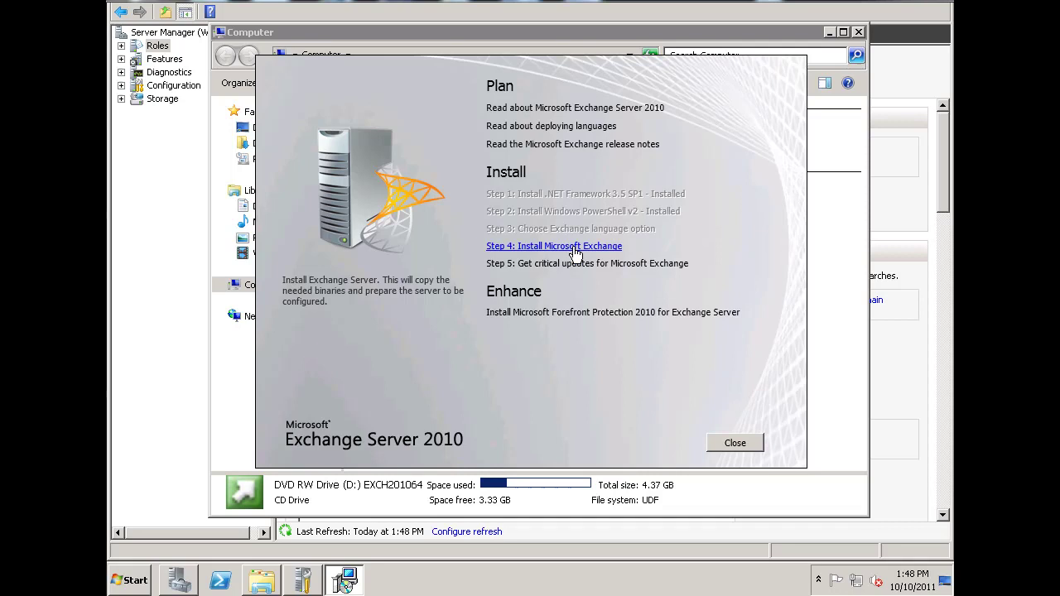
# Step: Start the Install Microsoft Exchange wizard and accept the license terms, leaving error reporting at No
pyautogui.click(574, 247)
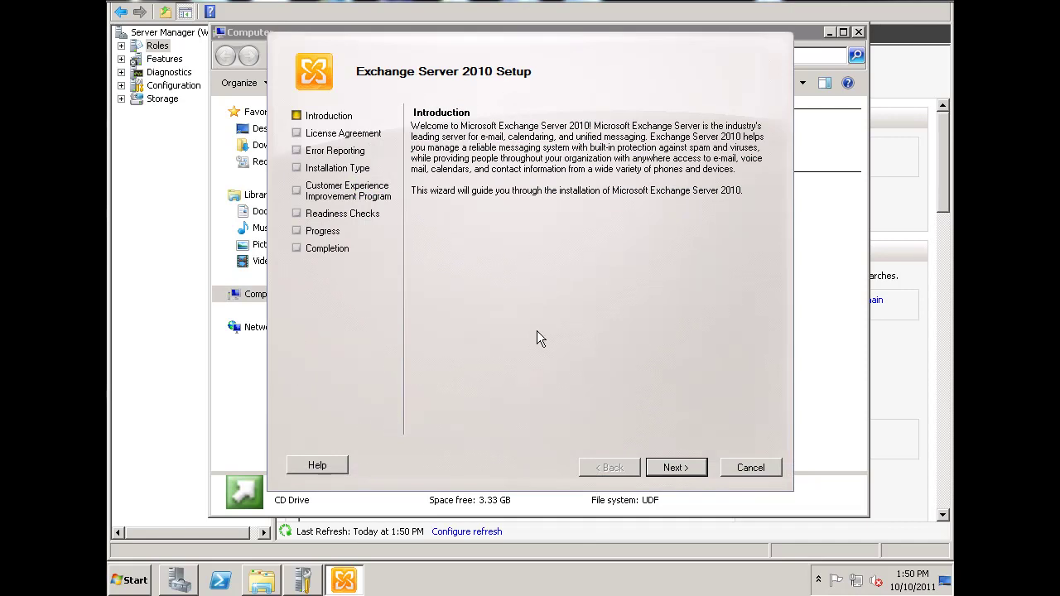
pyautogui.click(677, 469)
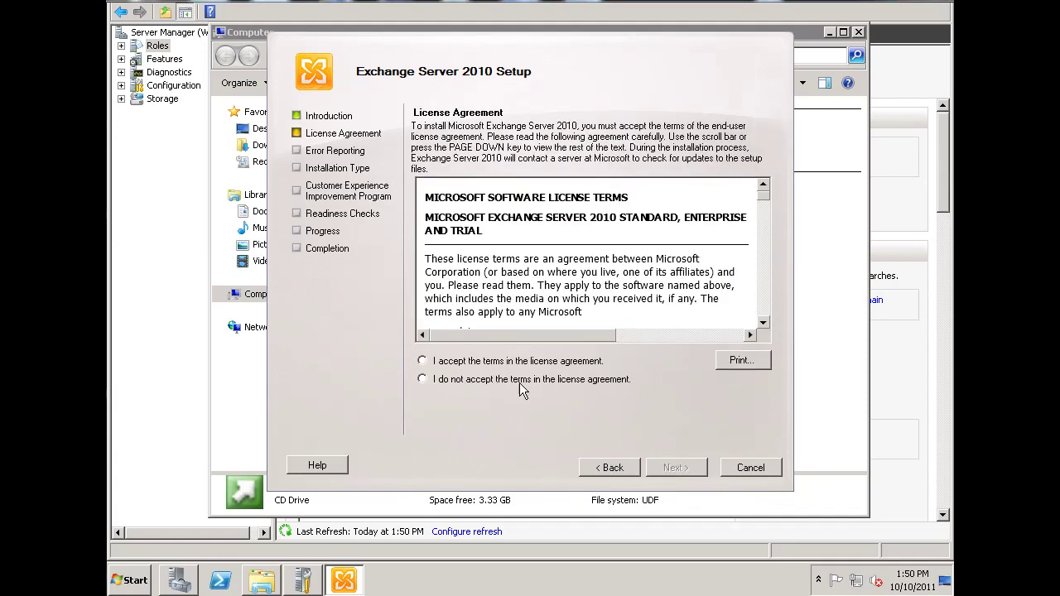
pyautogui.click(440, 363)
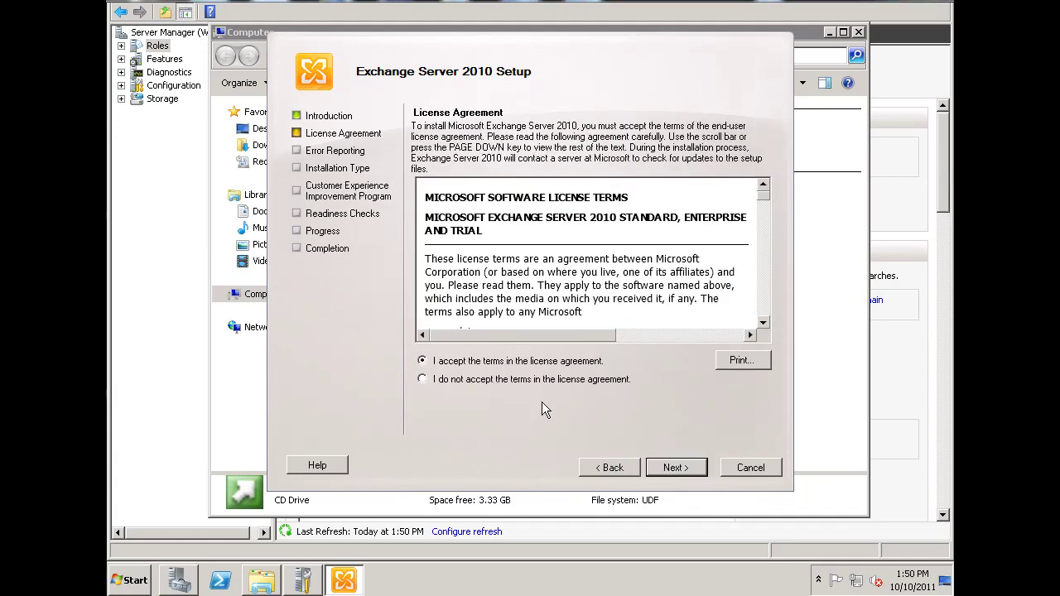
pyautogui.click(677, 472)
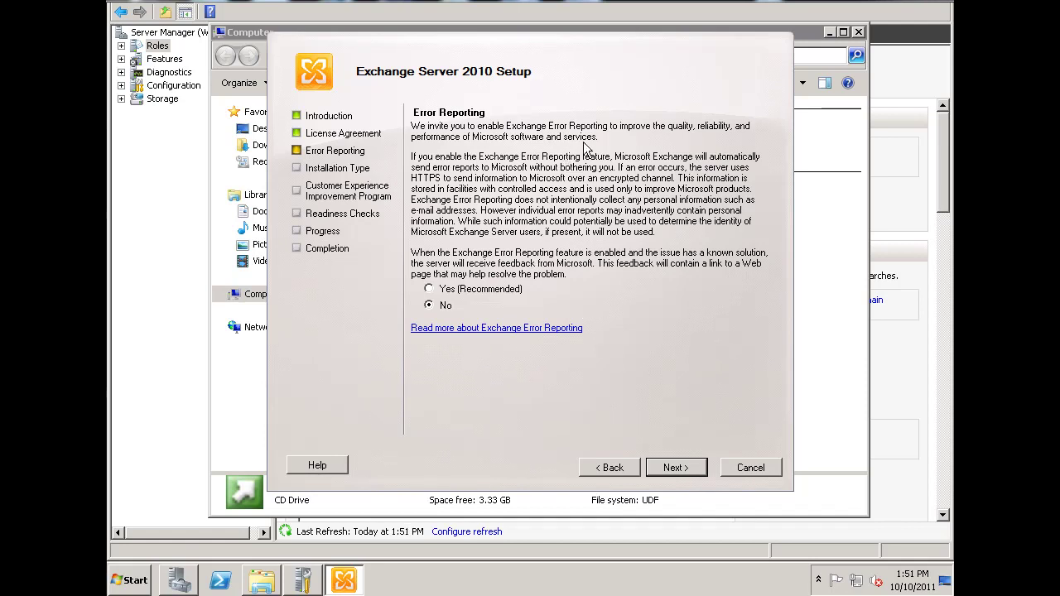
# Step: Select Typical Exchange Server Installation and advance to the Exchange Organization page
pyautogui.click(677, 468)
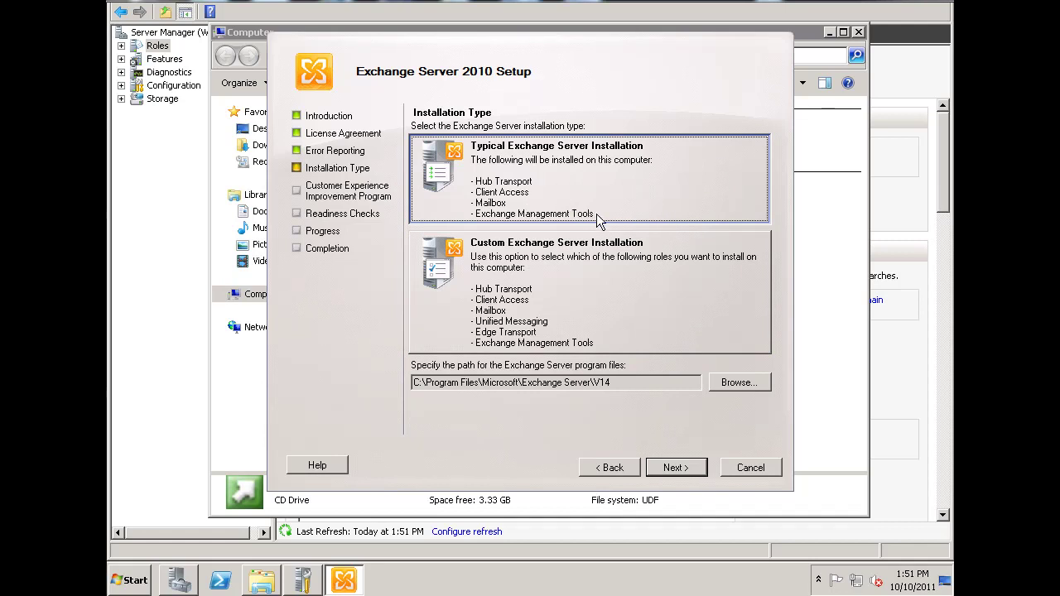
pyautogui.click(591, 273)
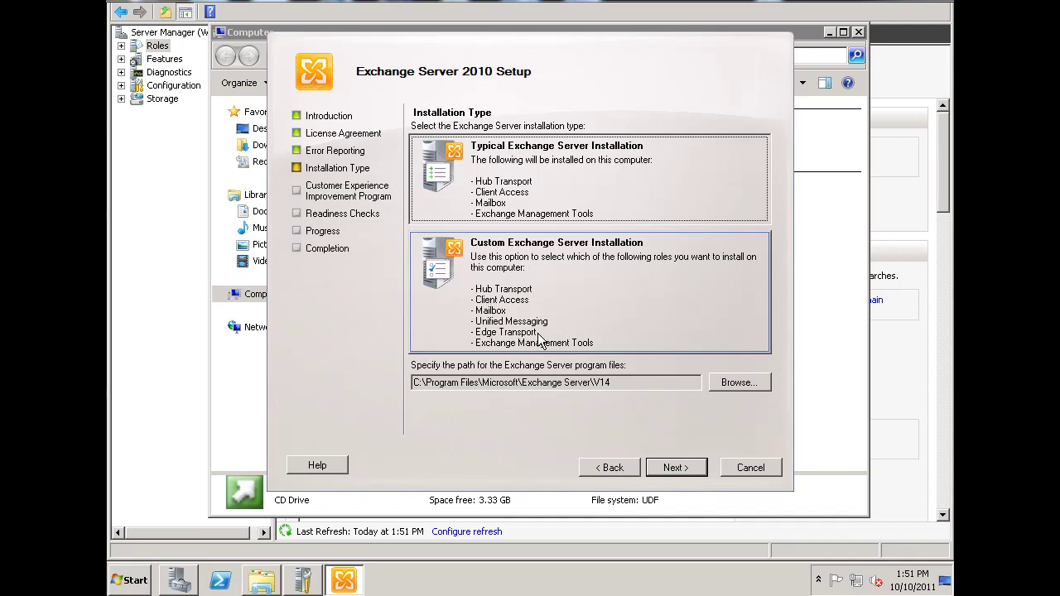
pyautogui.click(675, 467)
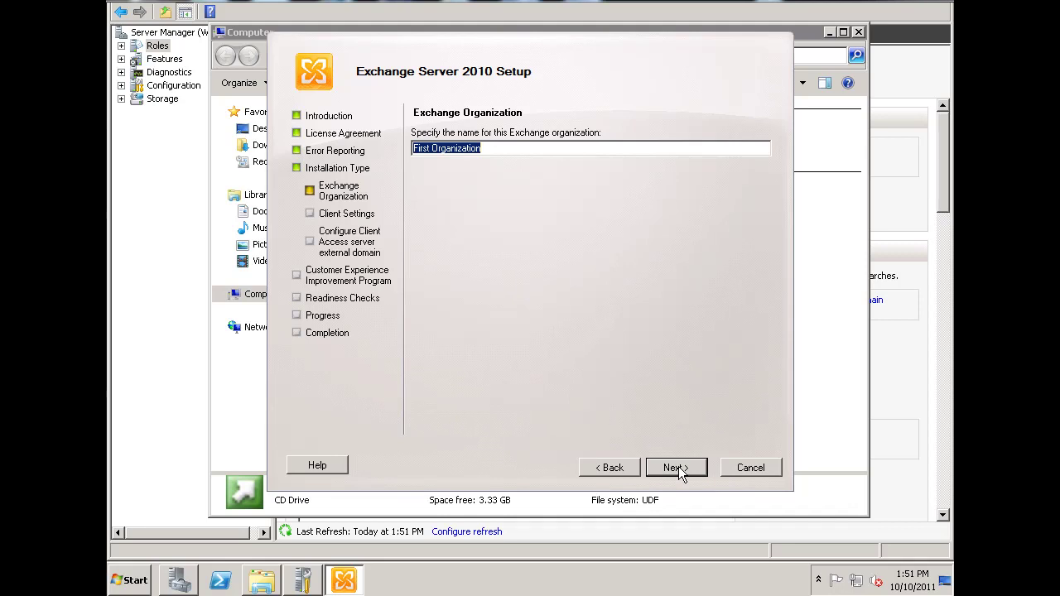
# Step: Name the Exchange organization 'Mail for Dansgames'
pyautogui.write('Mail')
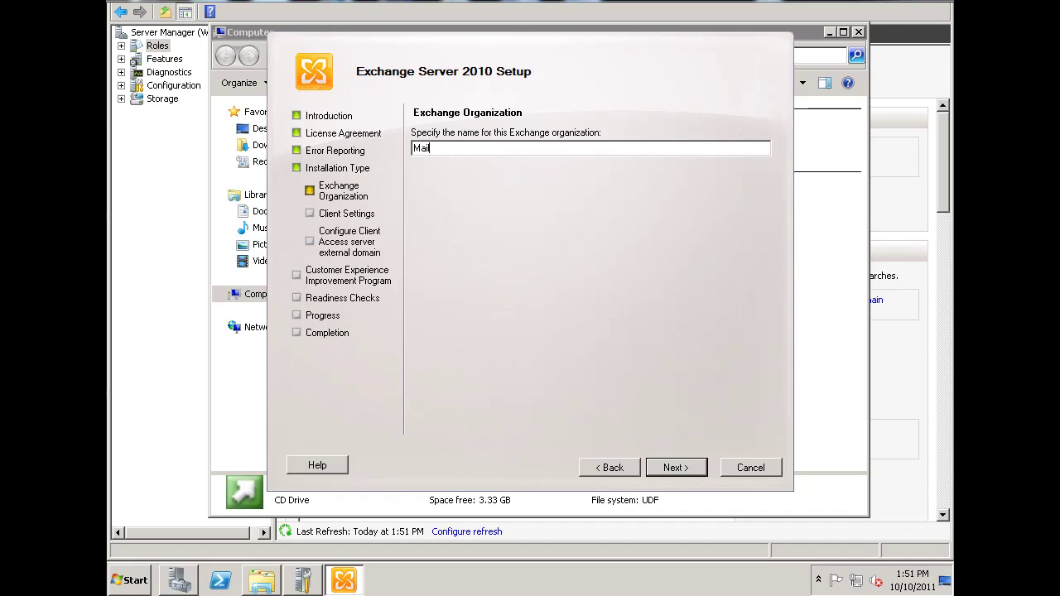
pyautogui.write(' for Dansgames')
pyautogui.click(681, 470)
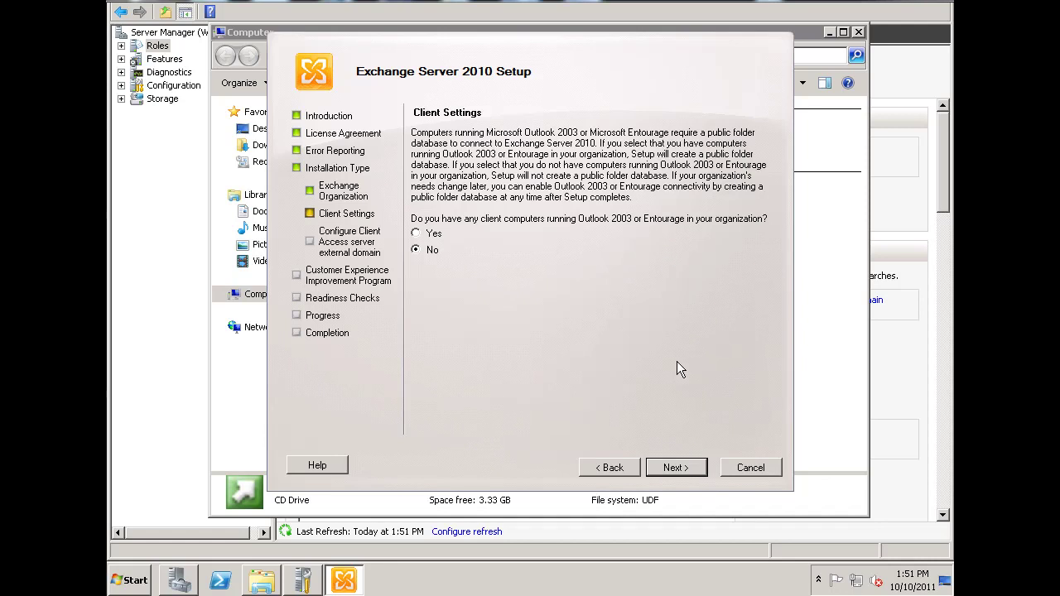
pyautogui.click(680, 469)
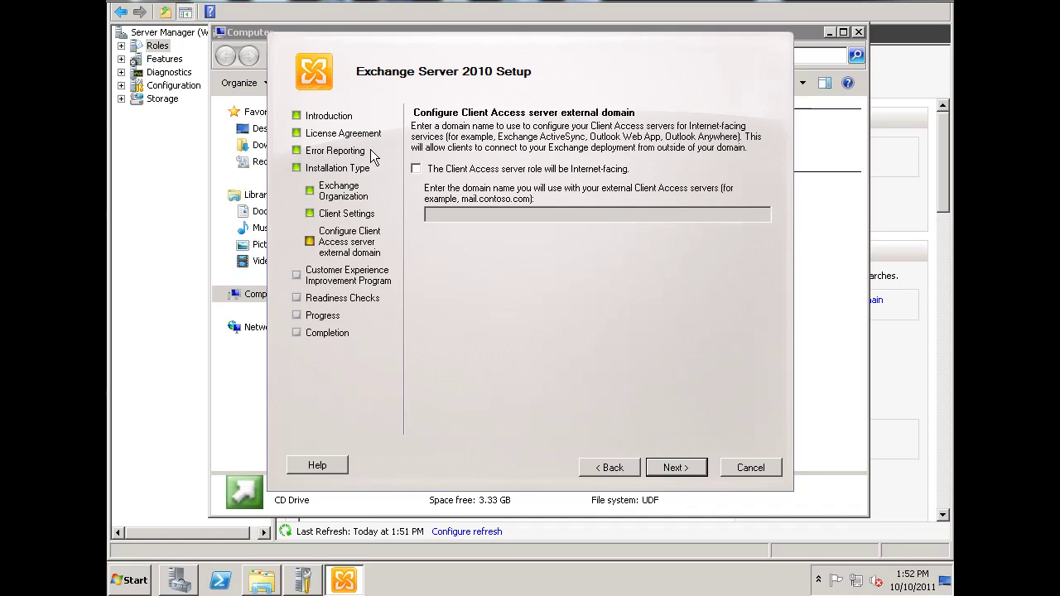
# Step: Make Client Access Internet-facing with external domain mail.dansgames.com and decline the improvement program
pyautogui.click(415, 169)
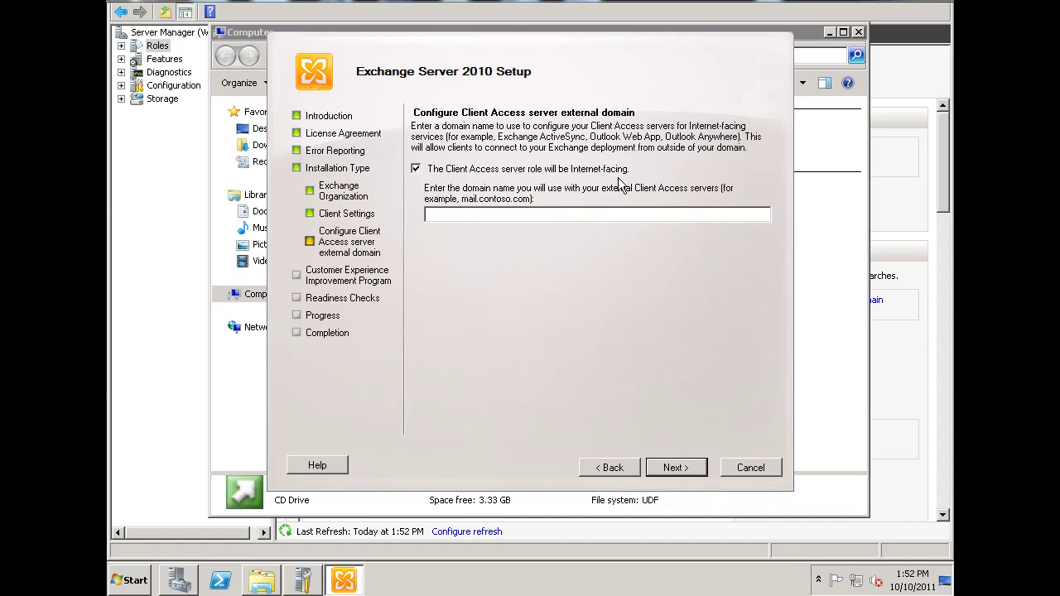
pyautogui.click(447, 214)
pyautogui.write('mail.dansgames.com')
pyautogui.click(680, 469)
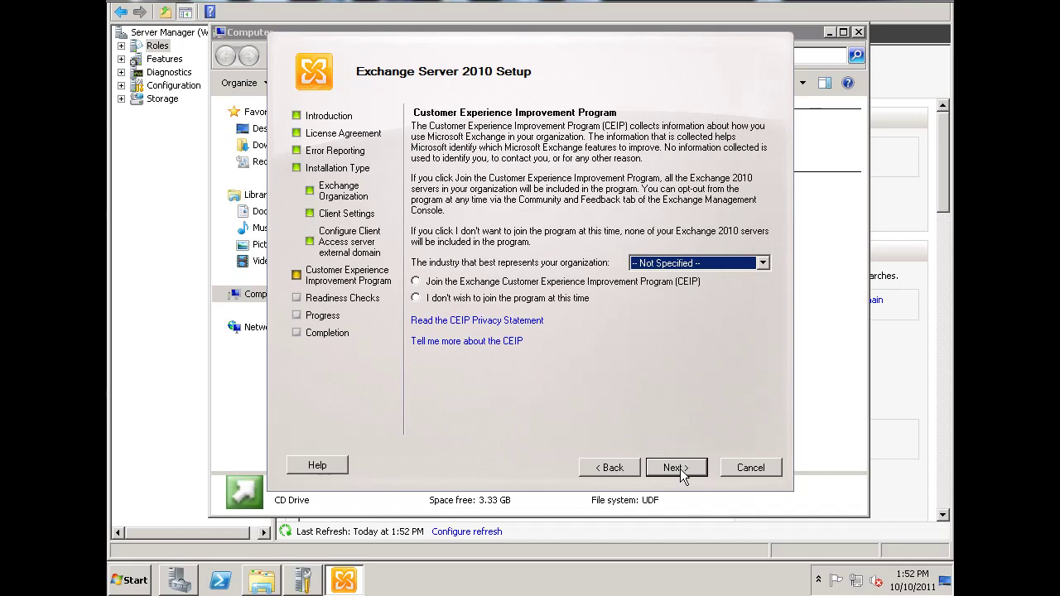
pyautogui.click(415, 299)
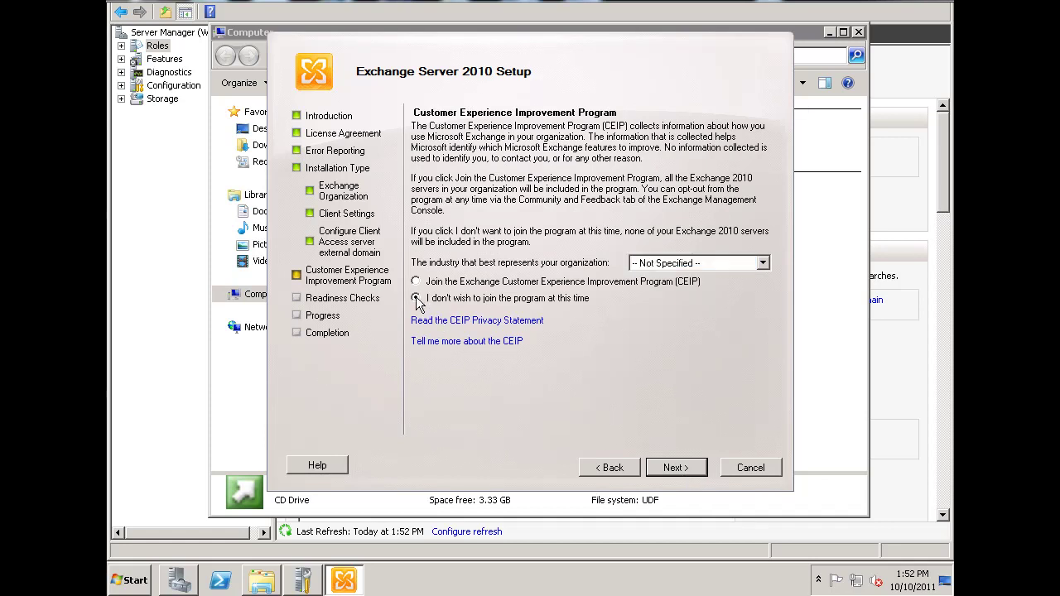
# Step: Run the readiness checks and review the PrepareAD and Filter Pack warnings in the results
pyautogui.click(676, 468)
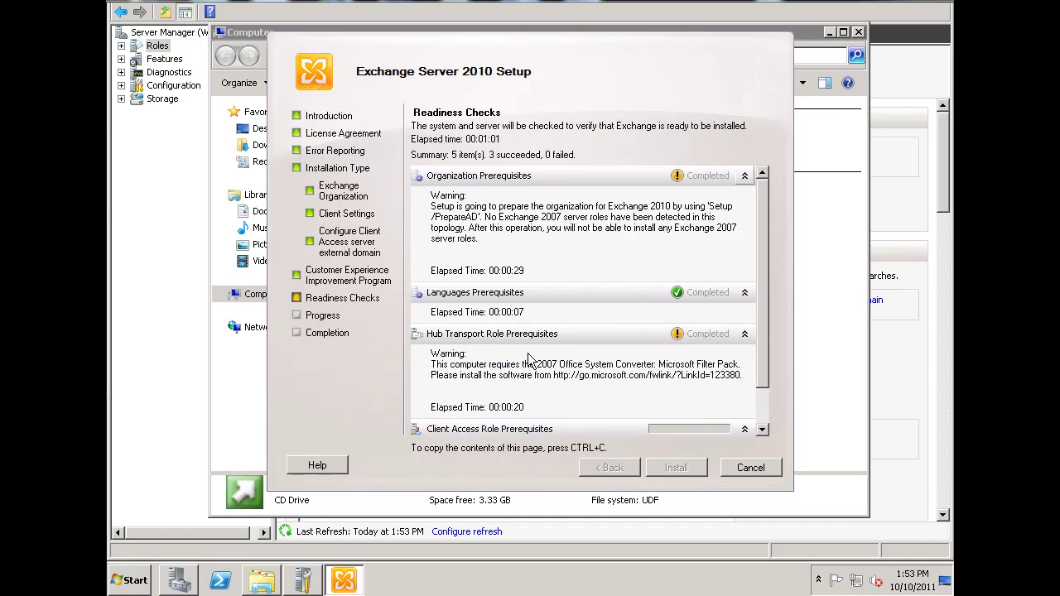
pyautogui.moveTo(761, 268); pyautogui.dragTo(766, 339)
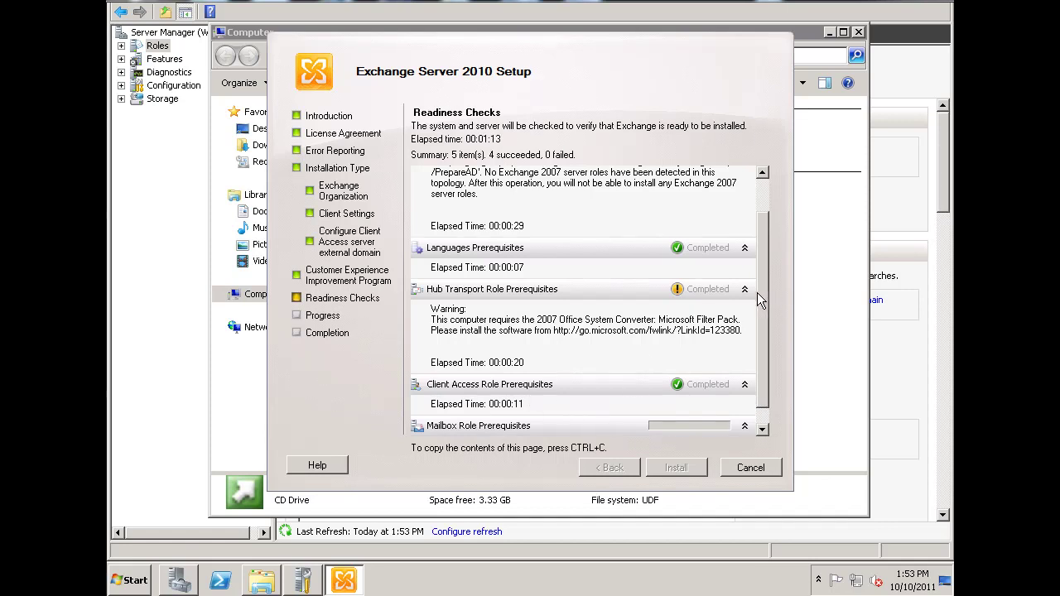
pyautogui.moveTo(765, 291); pyautogui.dragTo(766, 333)
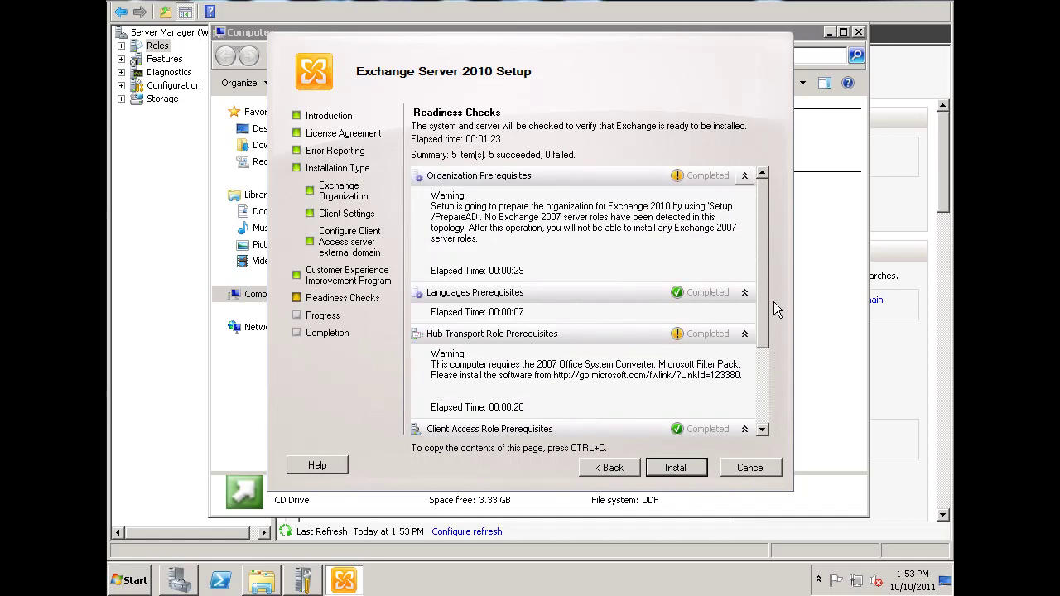
pyautogui.moveTo(763, 316); pyautogui.dragTo(762, 338)
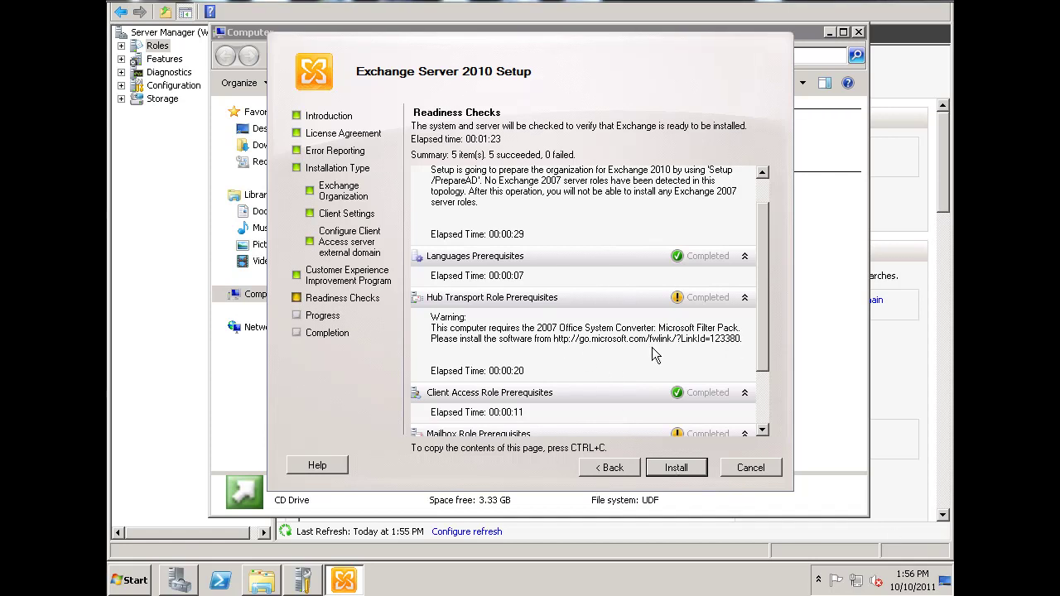
# Step: Start the Exchange Server 2010 installation and follow its progress list
pyautogui.click(684, 475)
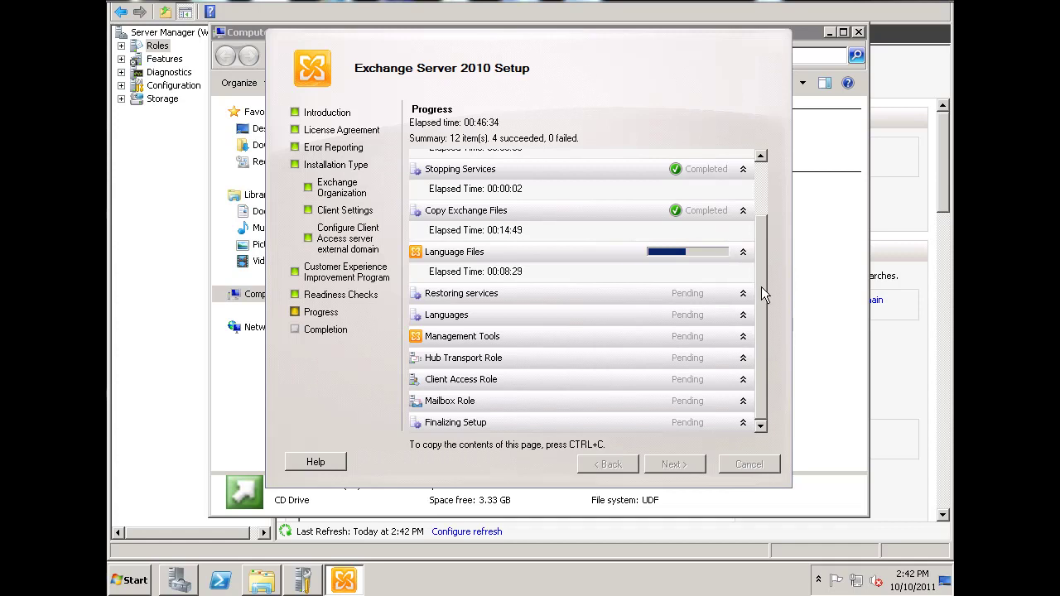
pyautogui.moveTo(761, 256); pyautogui.dragTo(761, 226)
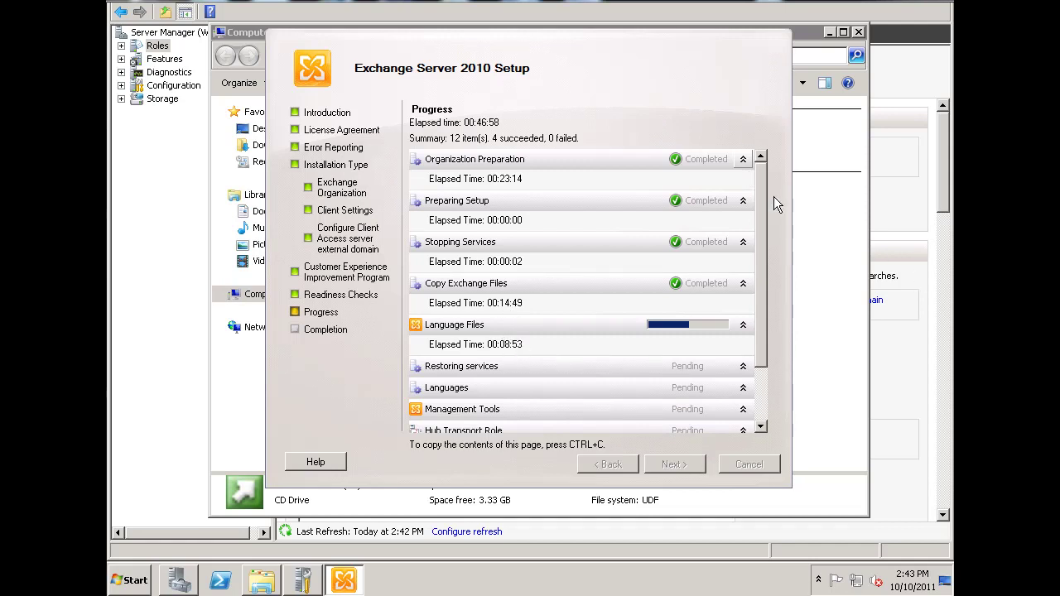
pyautogui.moveTo(763, 190); pyautogui.dragTo(763, 243)
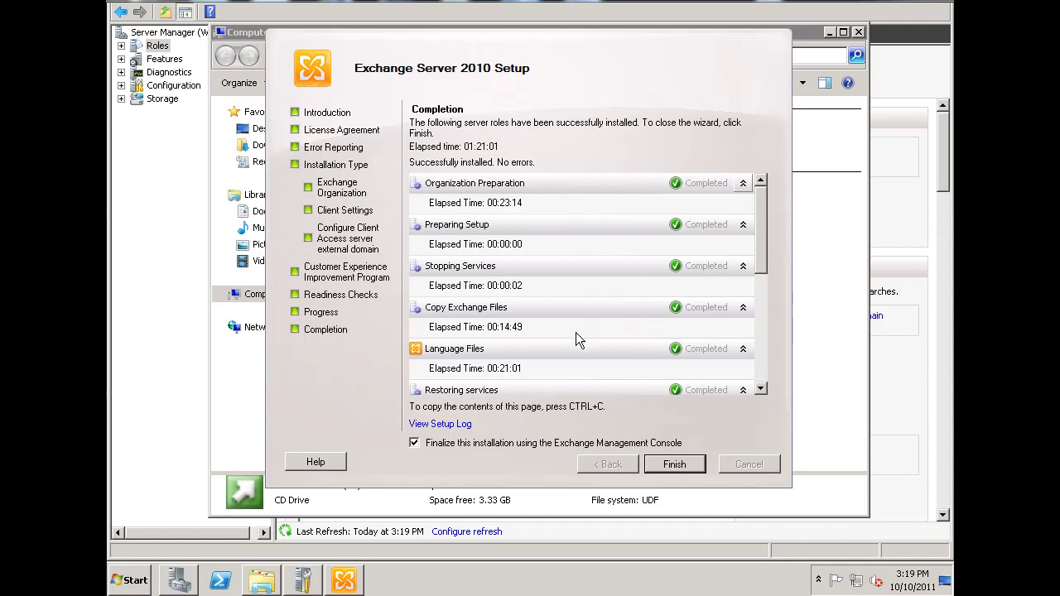
# Step: Review the completion results and finish the wizard with Management Console finalization left enabled
pyautogui.moveTo(757, 244); pyautogui.dragTo(769, 365)
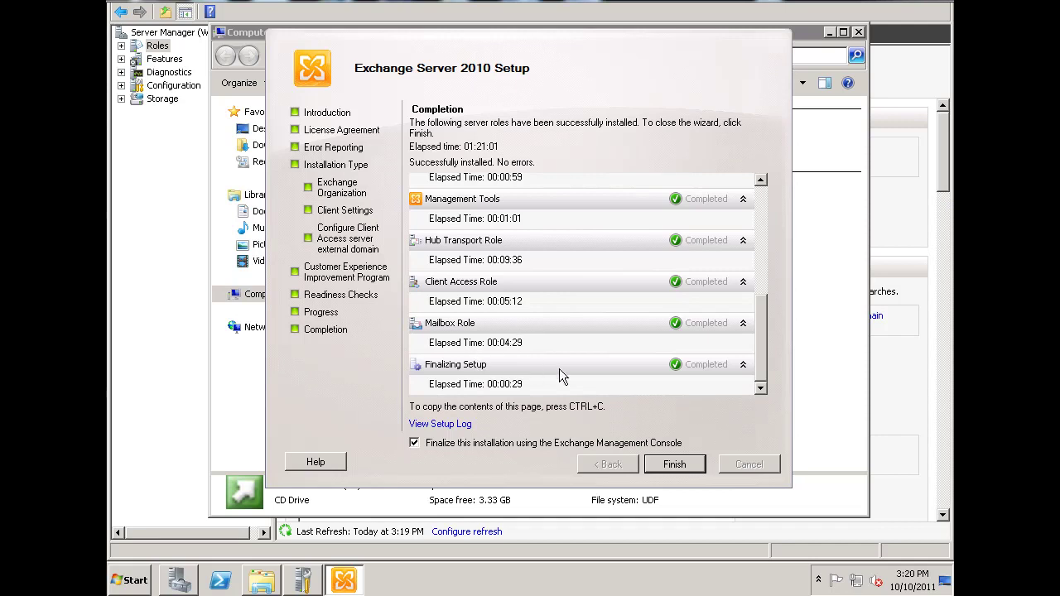
pyautogui.moveTo(761, 343); pyautogui.dragTo(763, 365)
pyautogui.click(683, 465)
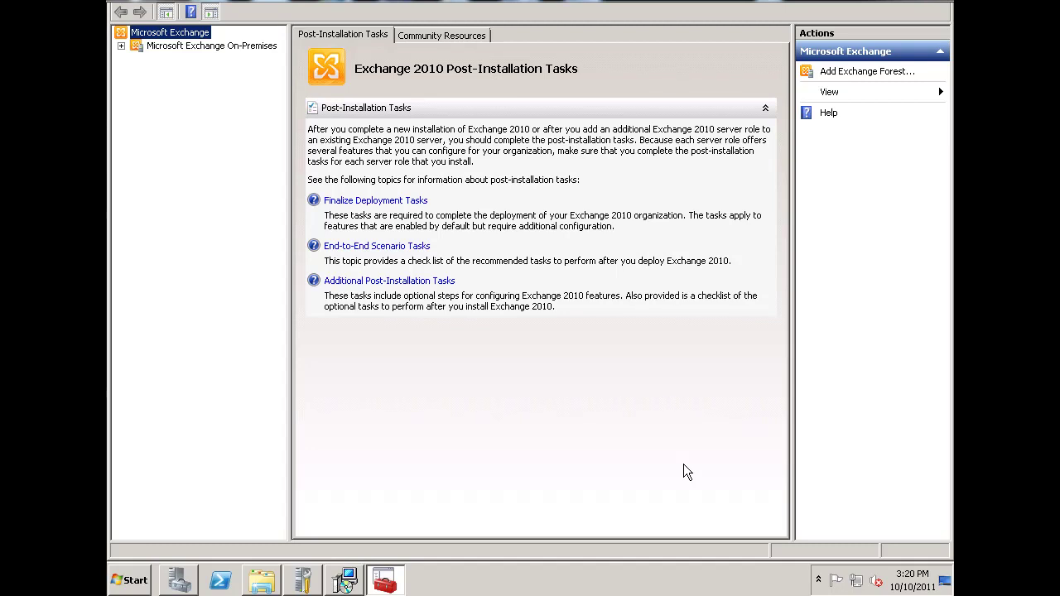
# Step: Expand Microsoft Exchange On-Premises in the console tree
pyautogui.click(121, 47)
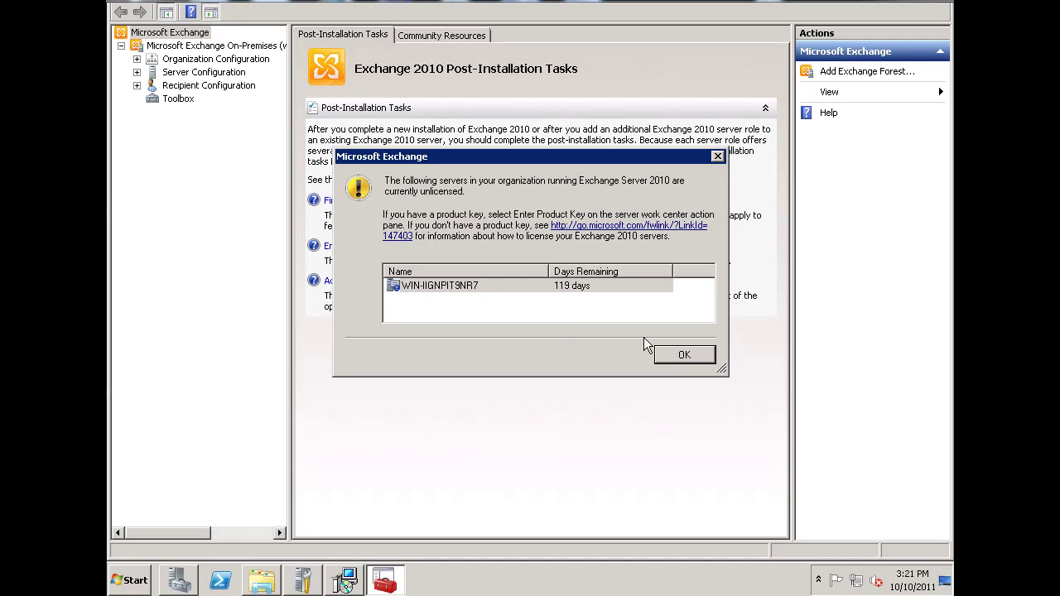
# Step: Dismiss the licence notice and browse the Organization and Server Configuration sections
pyautogui.click(684, 355)
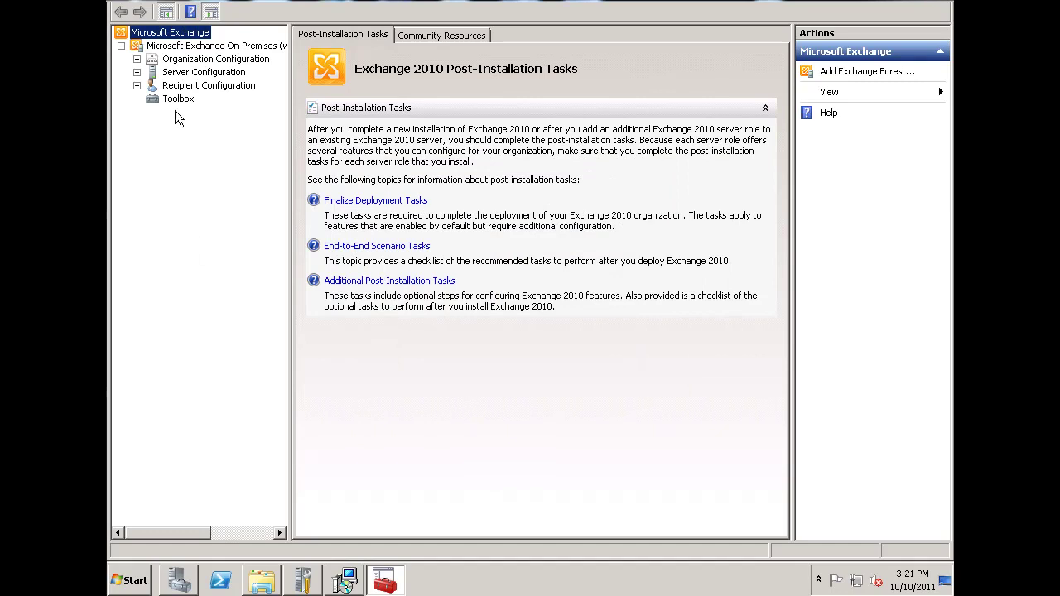
pyautogui.click(136, 59)
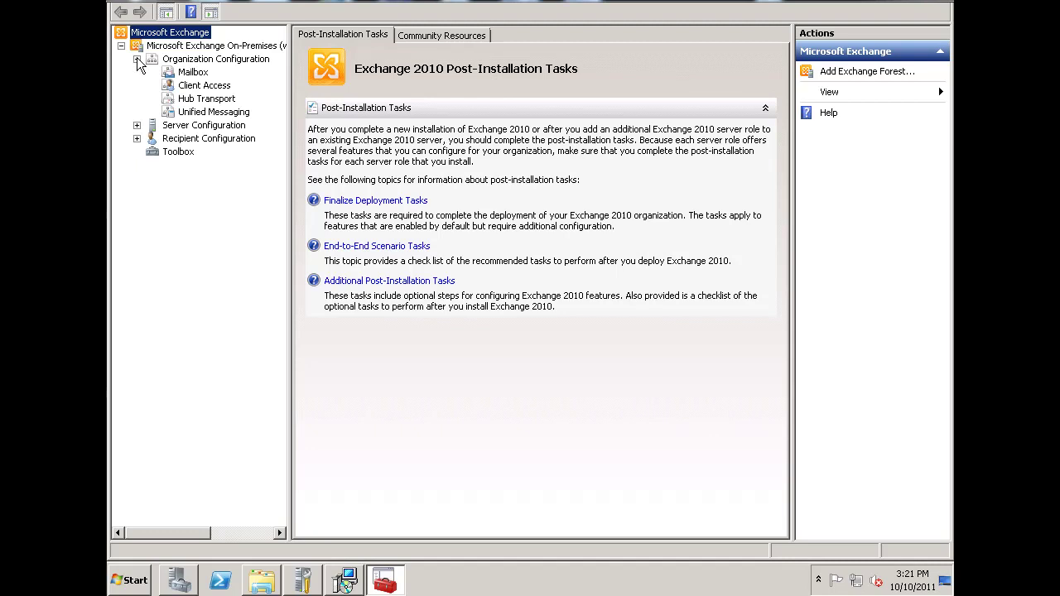
pyautogui.click(166, 59)
pyautogui.click(137, 125)
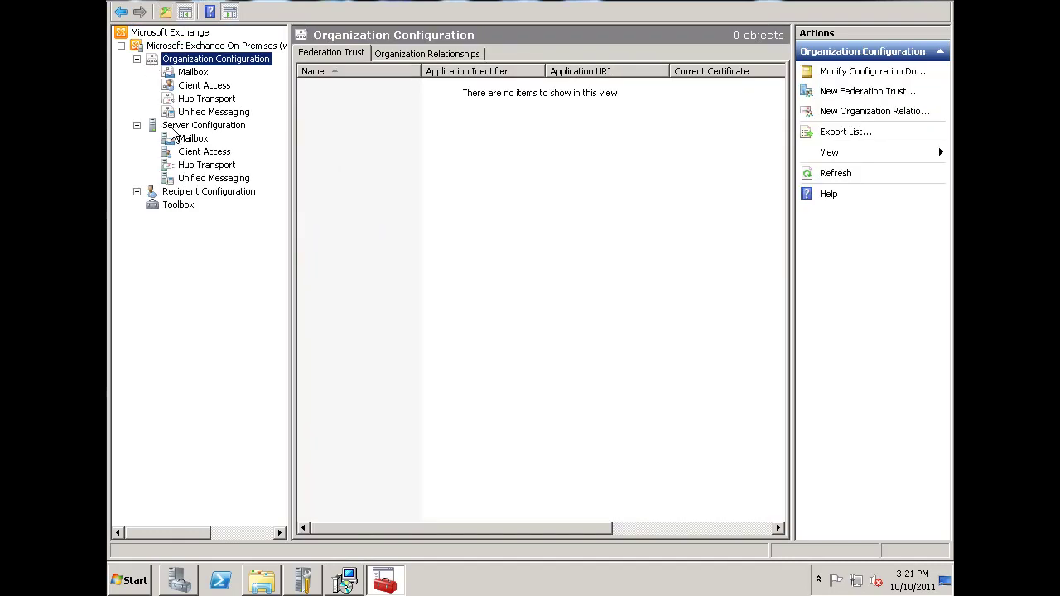
pyautogui.click(173, 128)
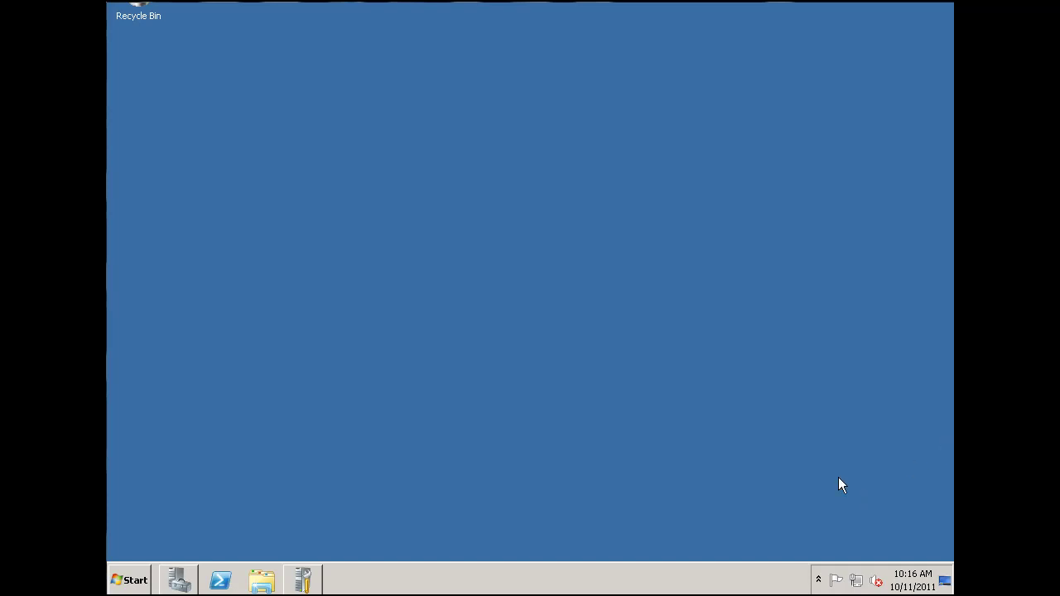
# Step: Expand Roles > Active Directory Domain Services > Active Directory Users and Computers and show the dansgames.com domain's contents
pyautogui.click(179, 580)
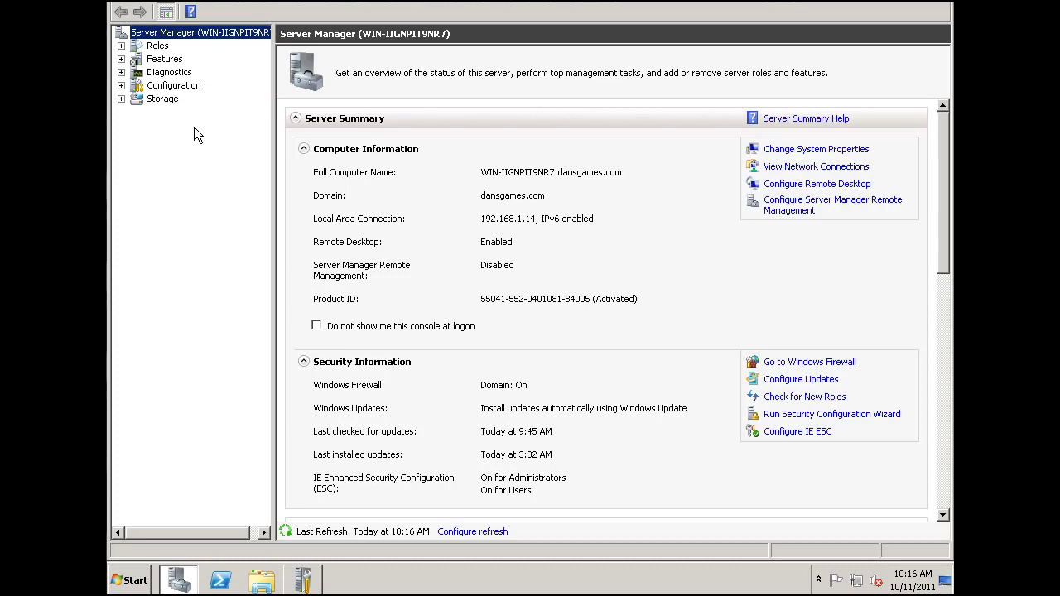
pyautogui.click(121, 46)
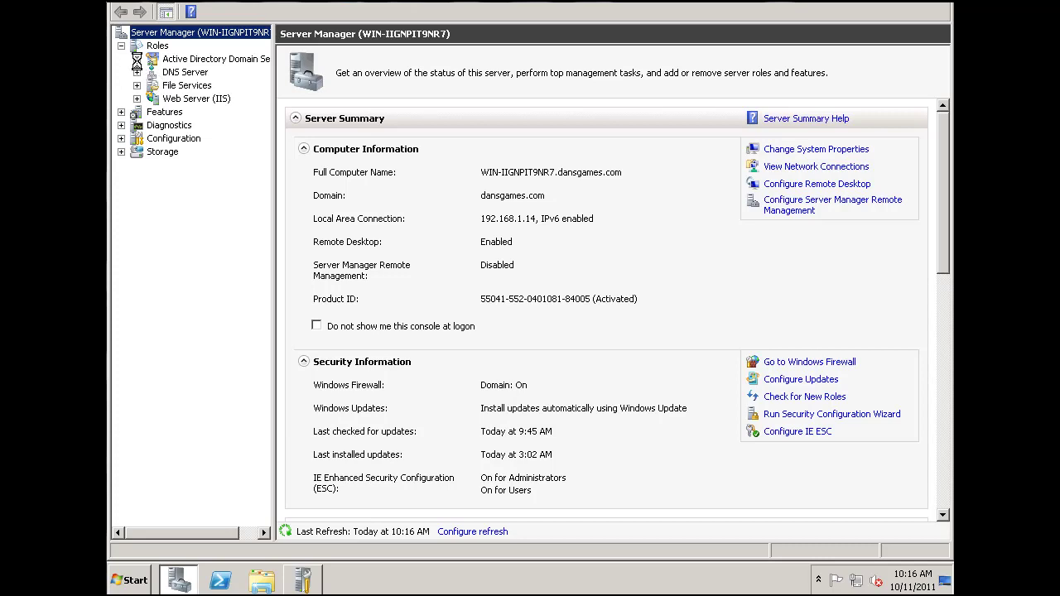
pyautogui.click(137, 60)
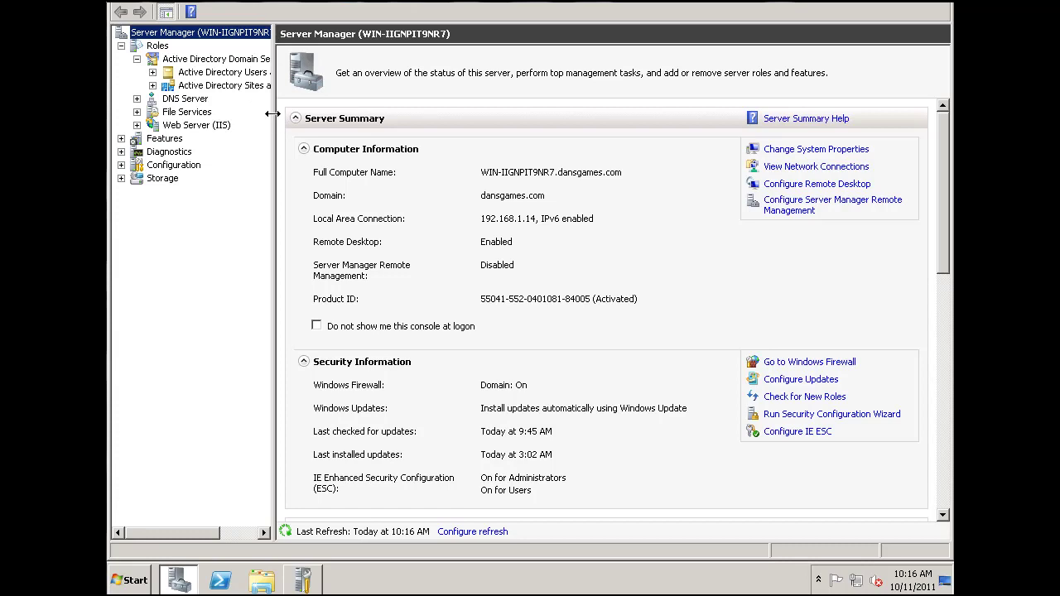
pyautogui.moveTo(274, 120); pyautogui.dragTo(308, 120)
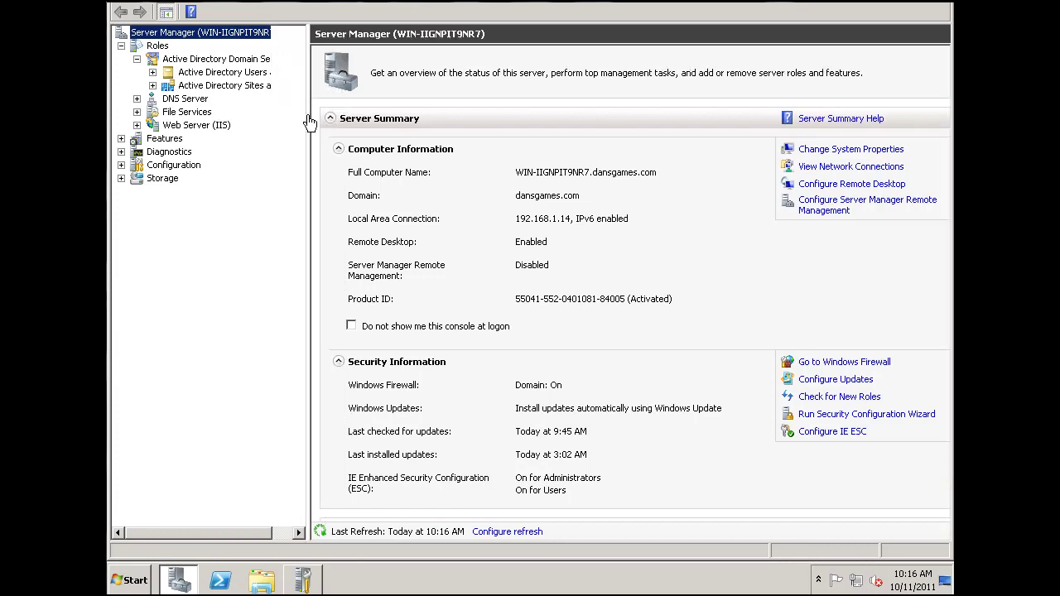
pyautogui.click(153, 73)
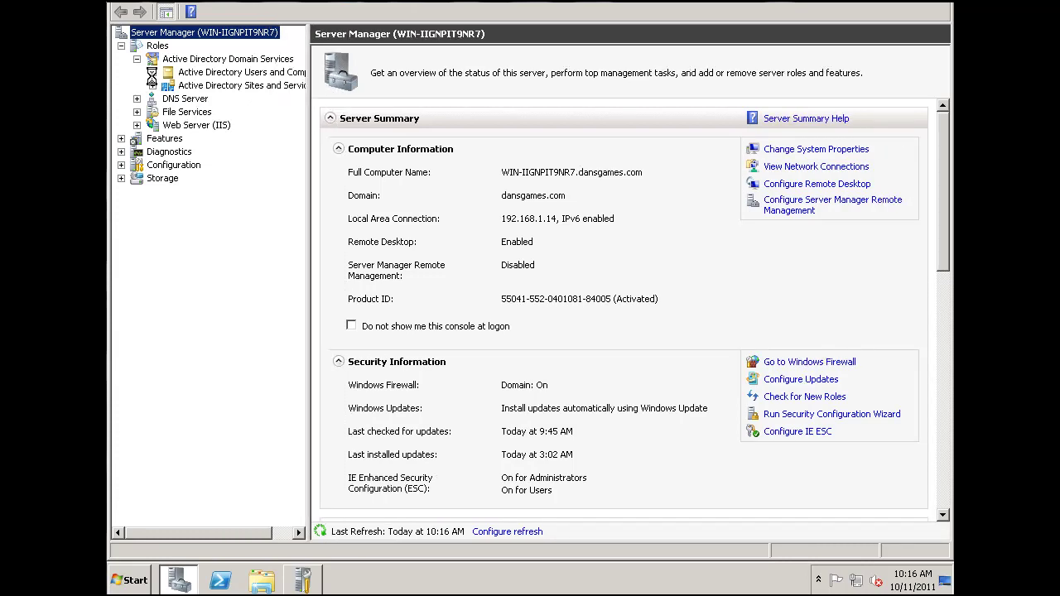
pyautogui.moveTo(307, 227); pyautogui.dragTo(333, 227)
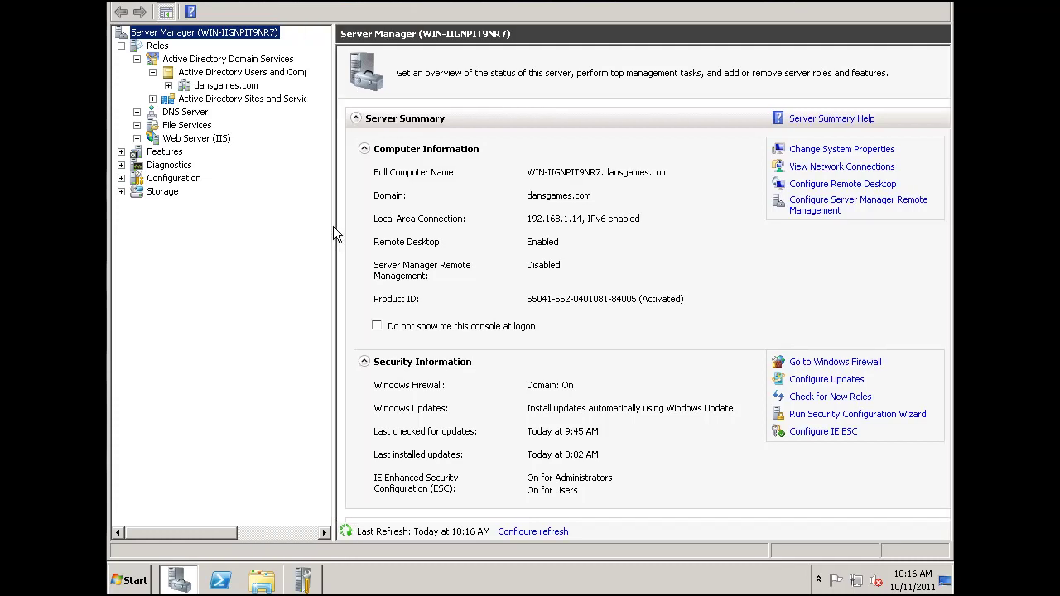
pyautogui.click(168, 86)
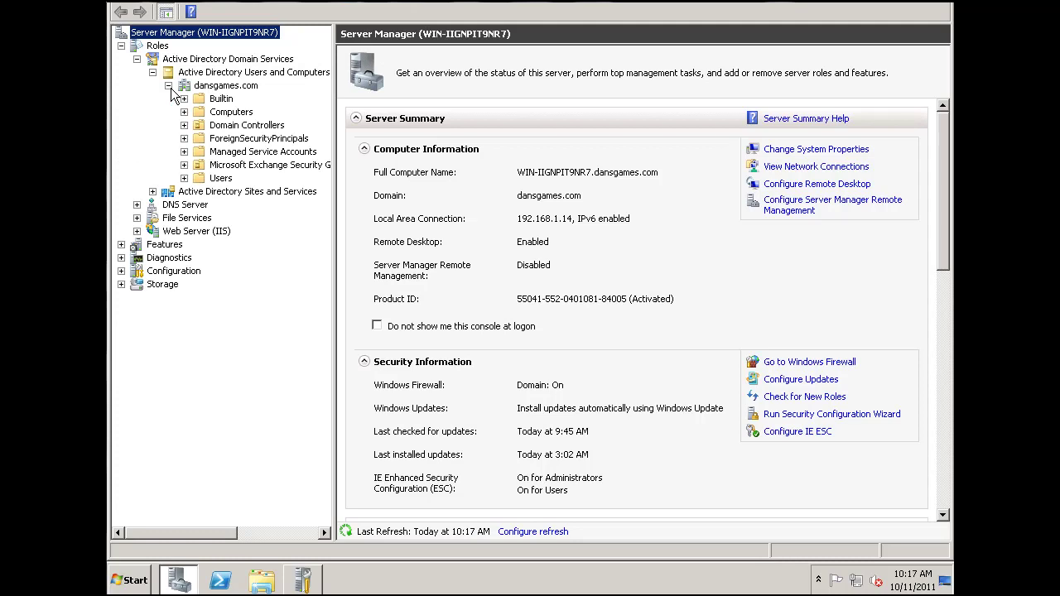
pyautogui.click(186, 87)
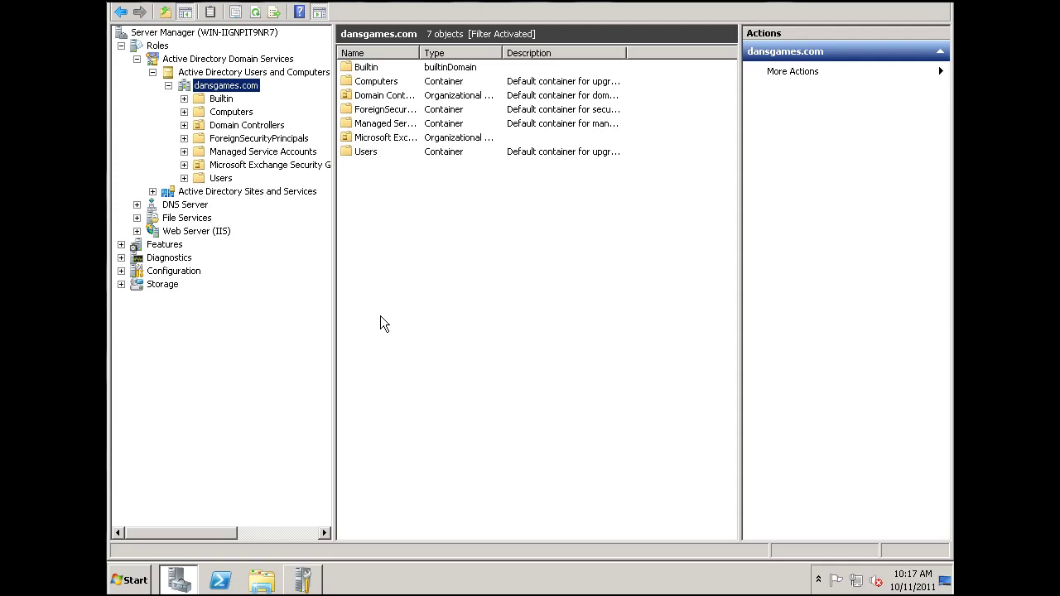
# Step: Start a new dansgames.com user with first name and logon name 'student'
pyautogui.rightClick(422, 266)
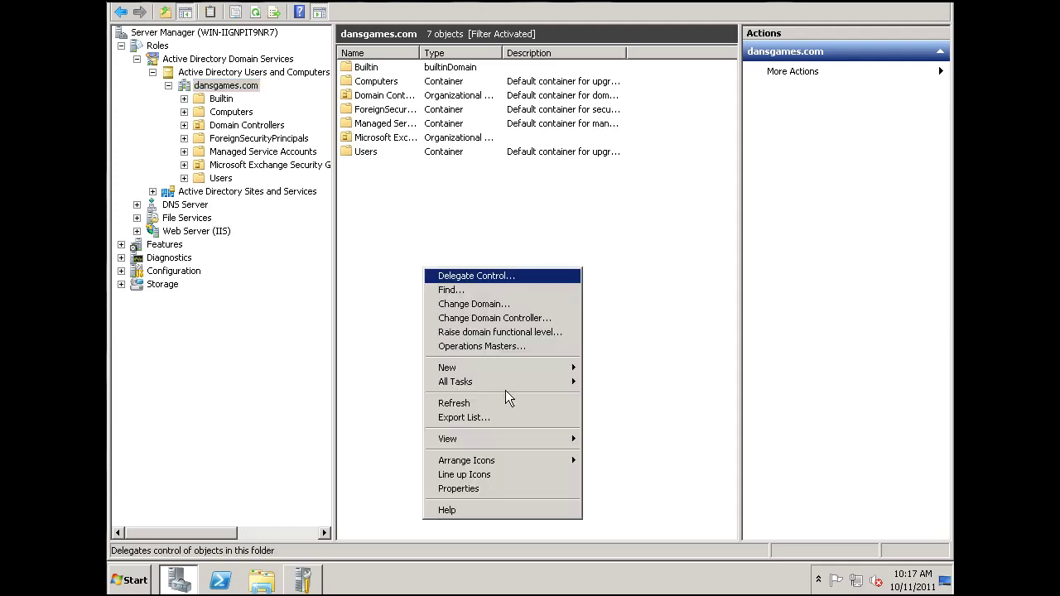
pyautogui.moveTo(488, 374)
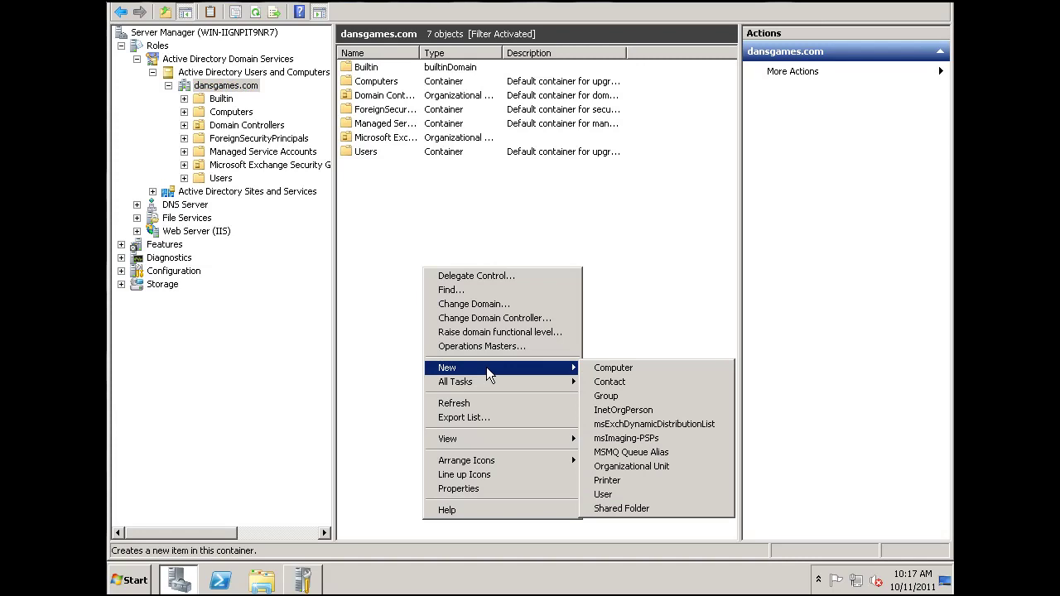
pyautogui.click(605, 494)
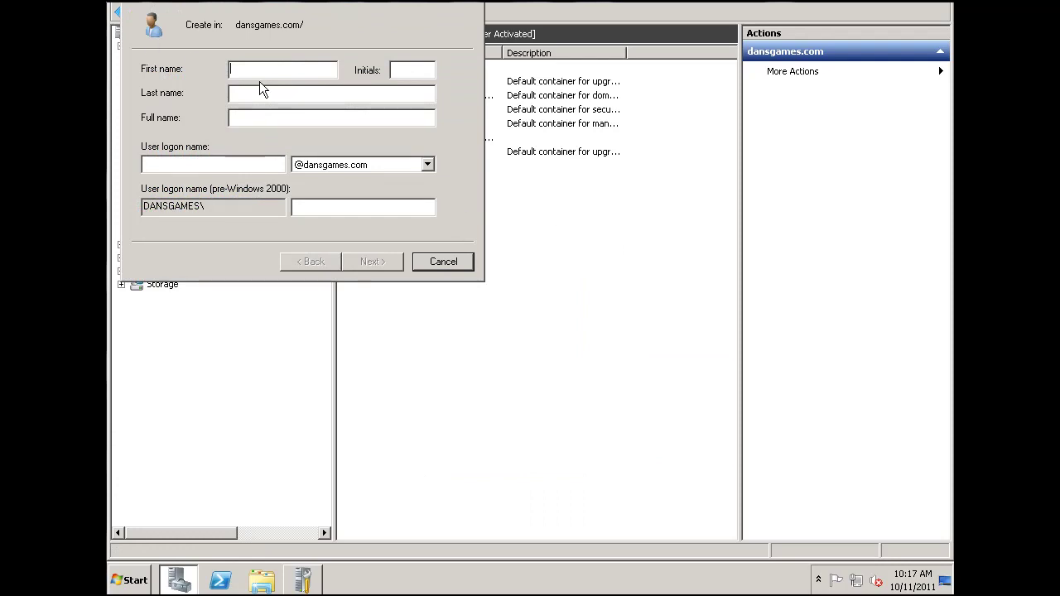
pyautogui.write('student')
pyautogui.click(247, 165)
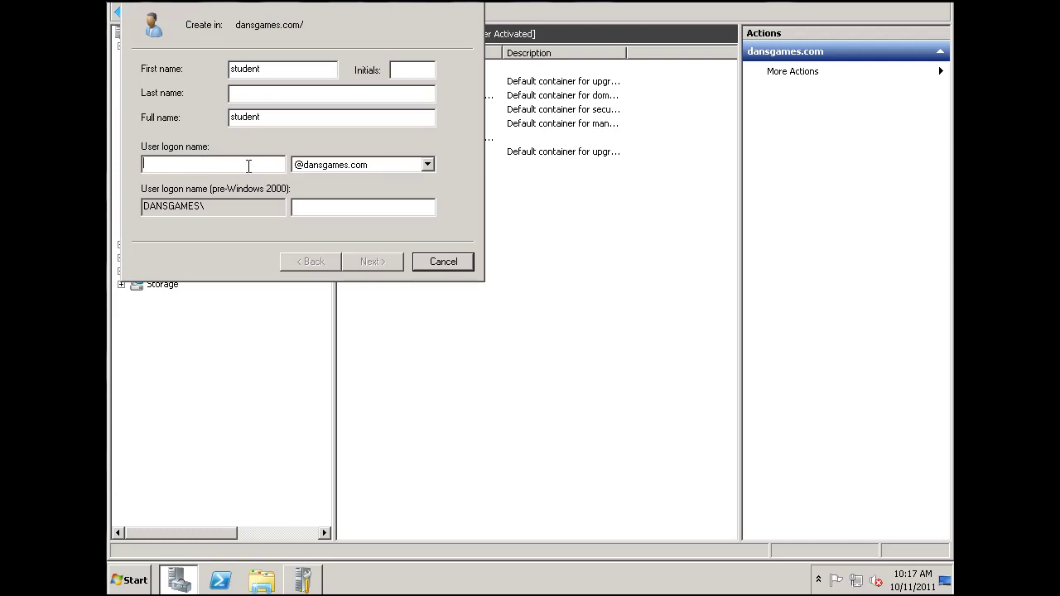
pyautogui.write('student')
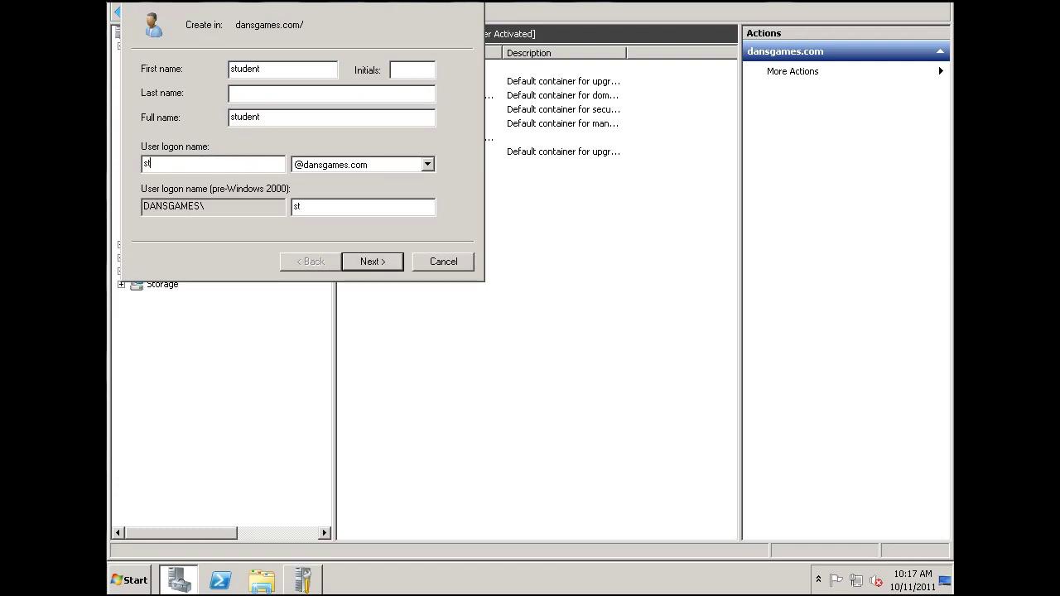
pyautogui.click(372, 263)
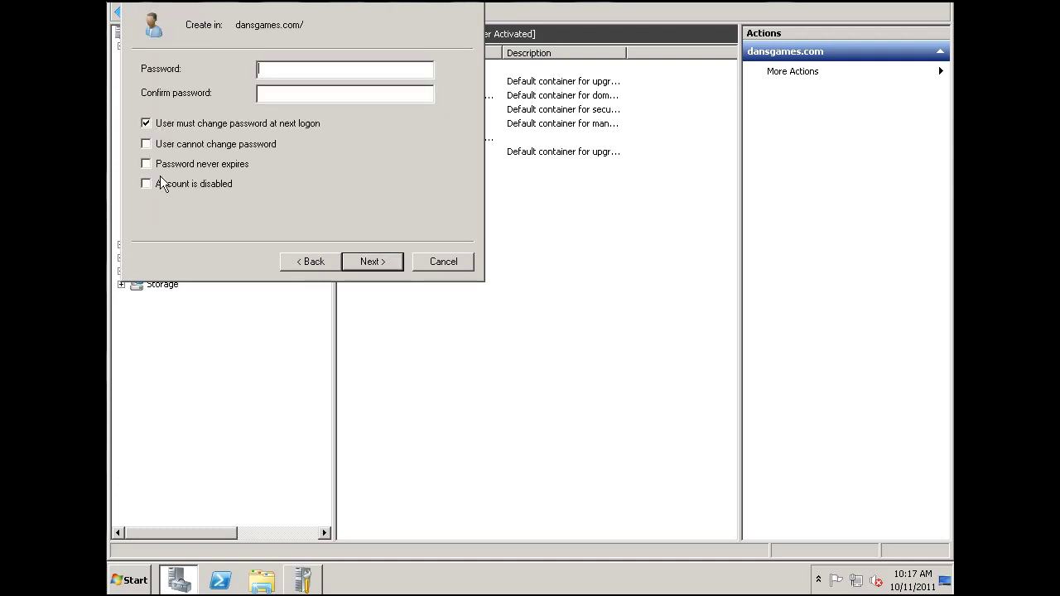
# Step: Give student a never-expiring password with no forced change at next logon, and finish the user
pyautogui.click(147, 123)
pyautogui.click(147, 166)
pyautogui.click(263, 71)
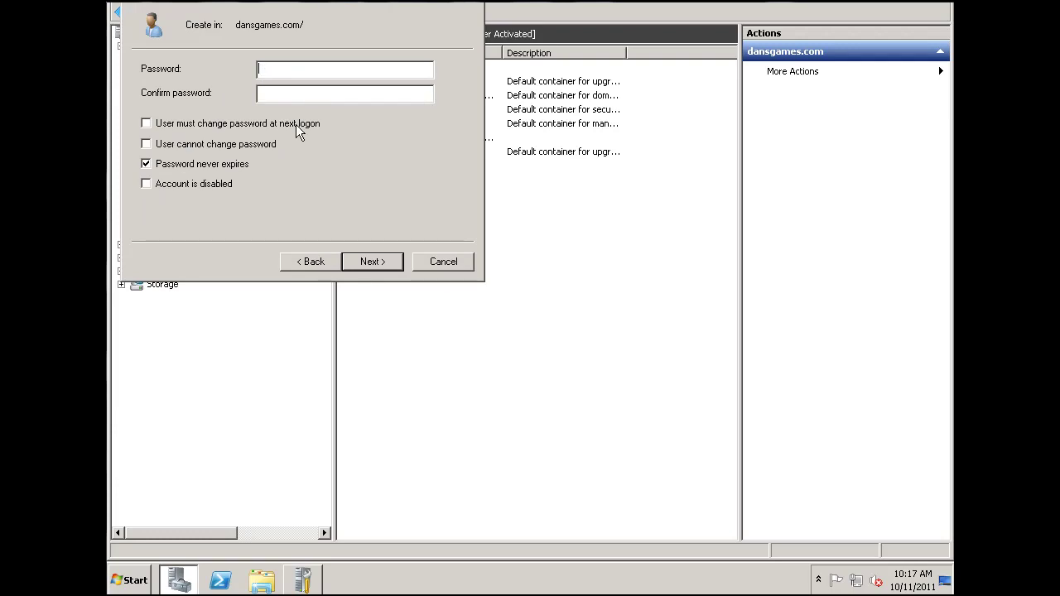
pyautogui.write('••••••••••')
pyautogui.click(308, 95)
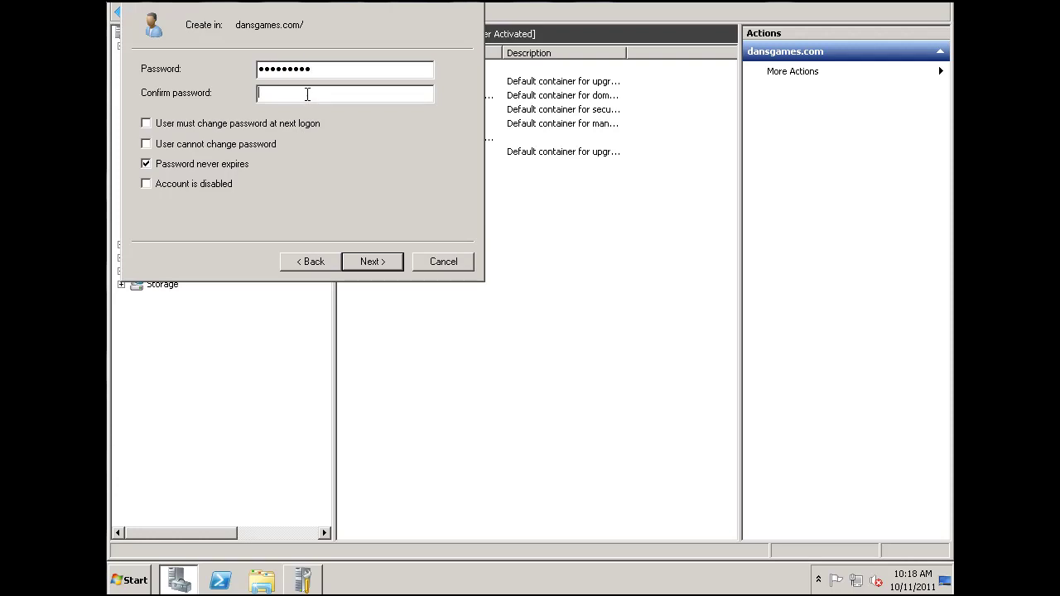
pyautogui.write('••••••••••')
pyautogui.click(342, 68)
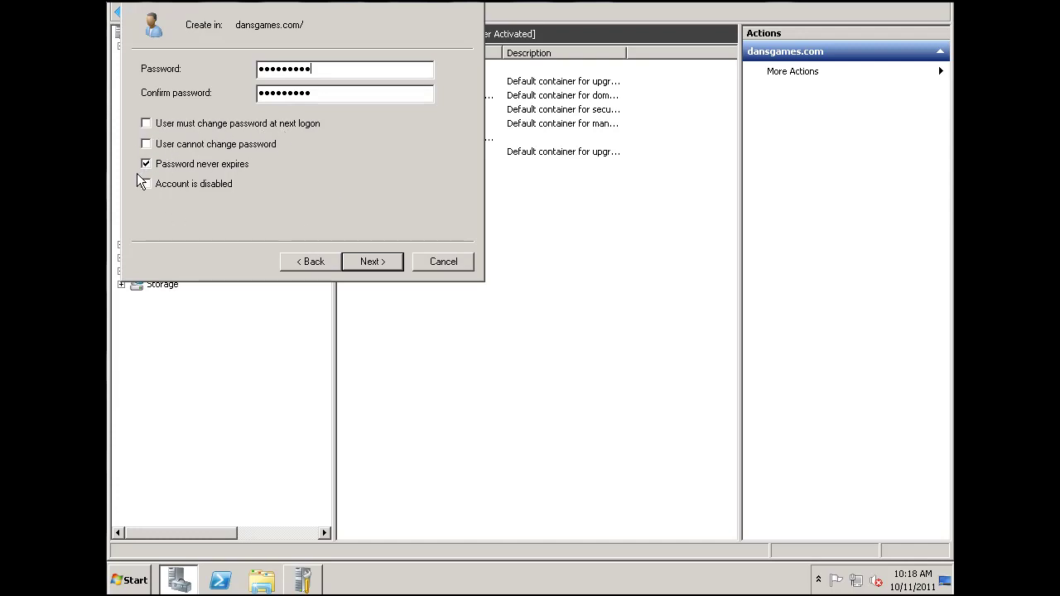
pyautogui.click(372, 261)
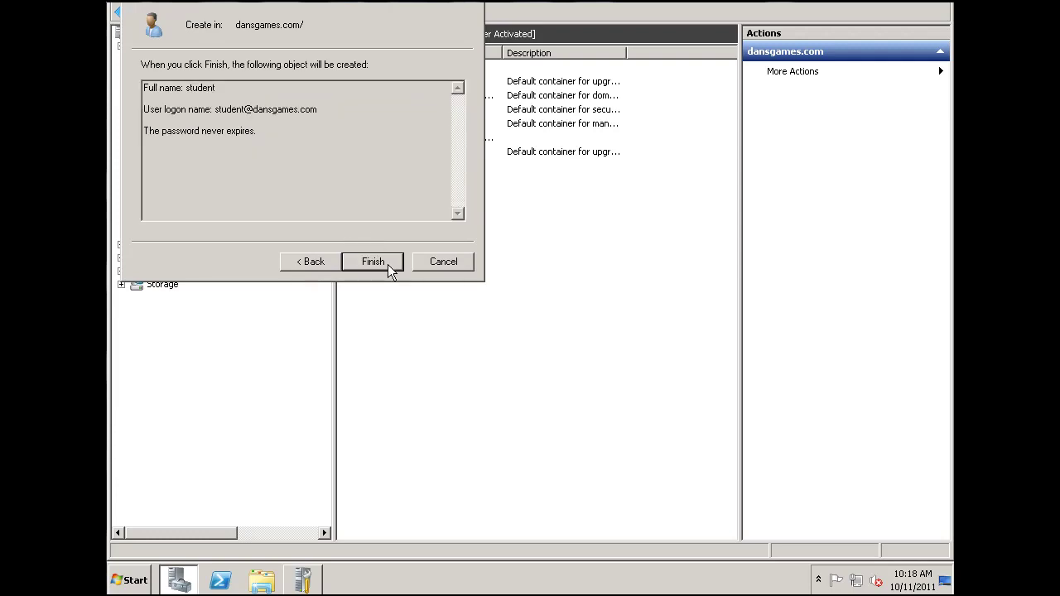
pyautogui.click(388, 265)
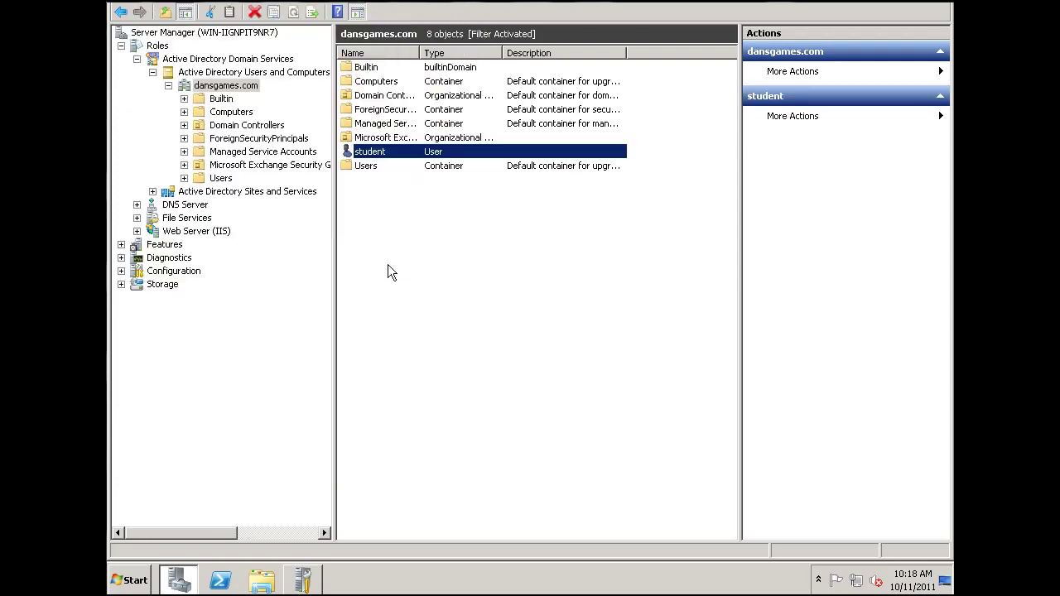
pyautogui.click(443, 239)
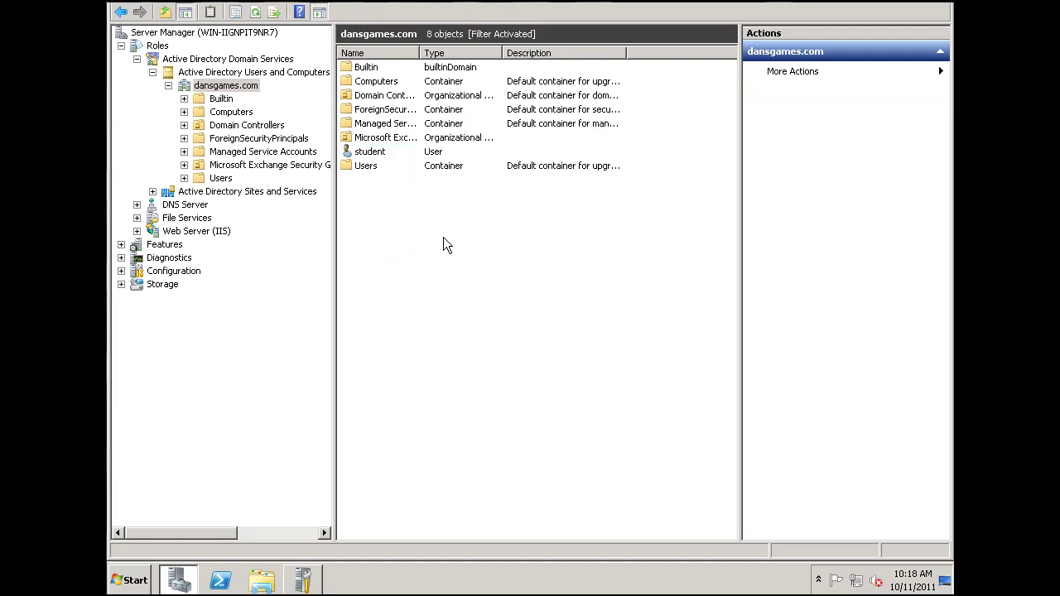
# Step: Start a new dansgames.com user with first name and logon name 'admin'
pyautogui.rightClick(377, 214)
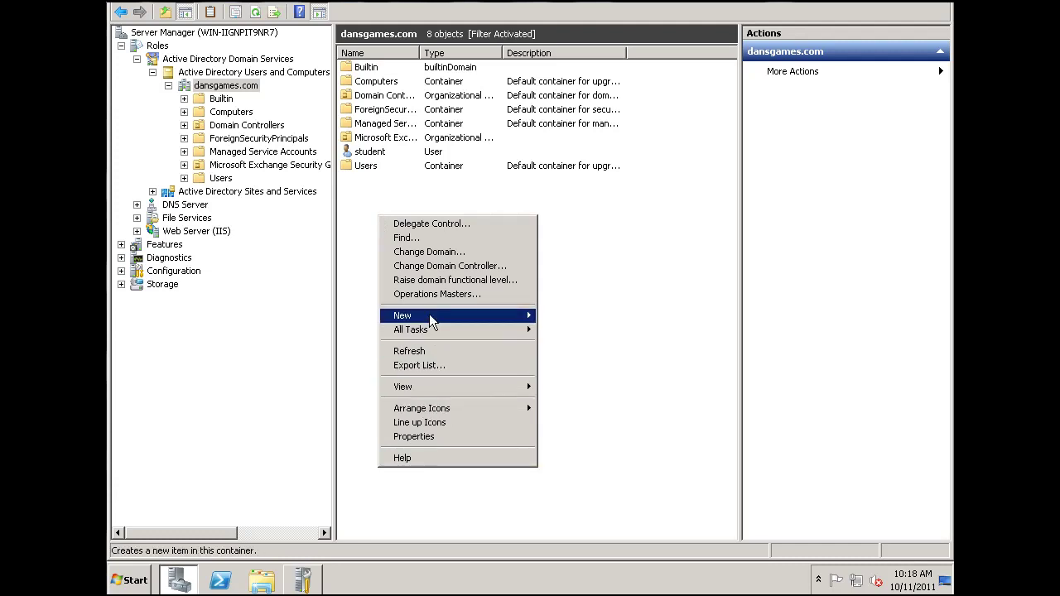
pyautogui.moveTo(430, 320)
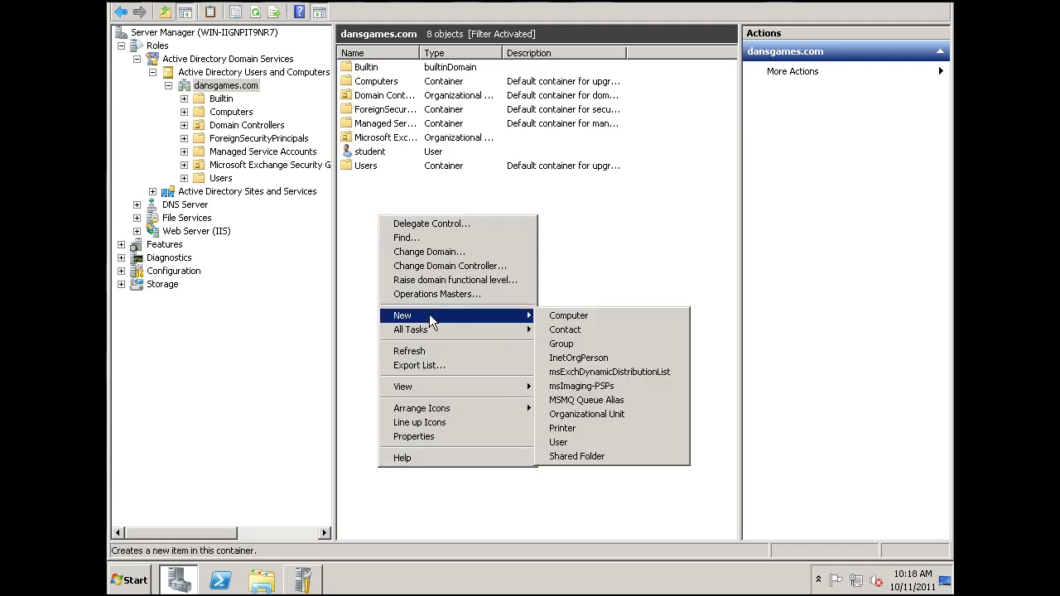
pyautogui.click(572, 444)
pyautogui.write('admin')
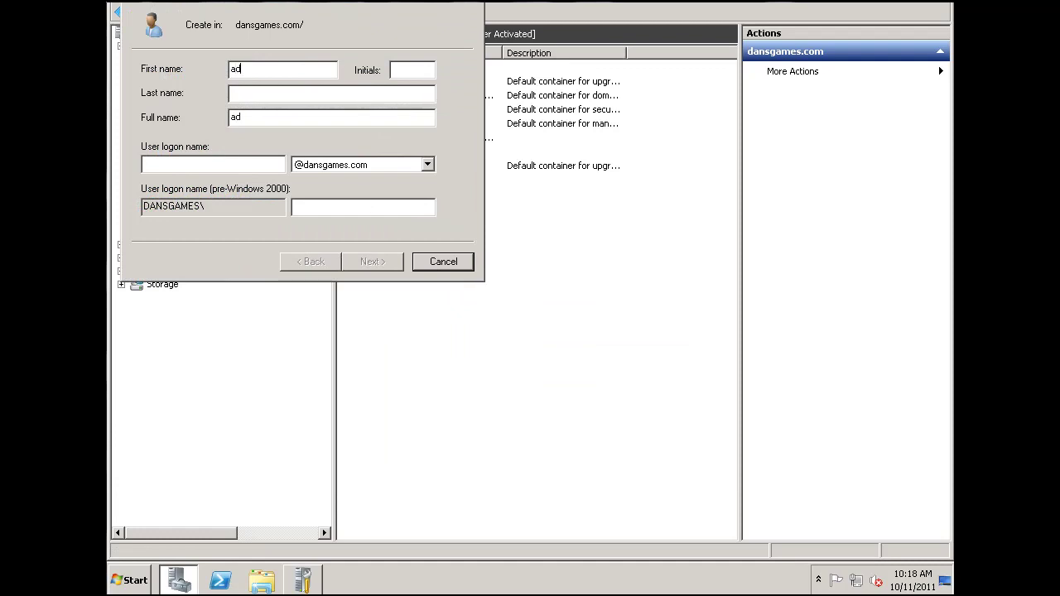
pyautogui.click(244, 165)
pyautogui.write('admin')
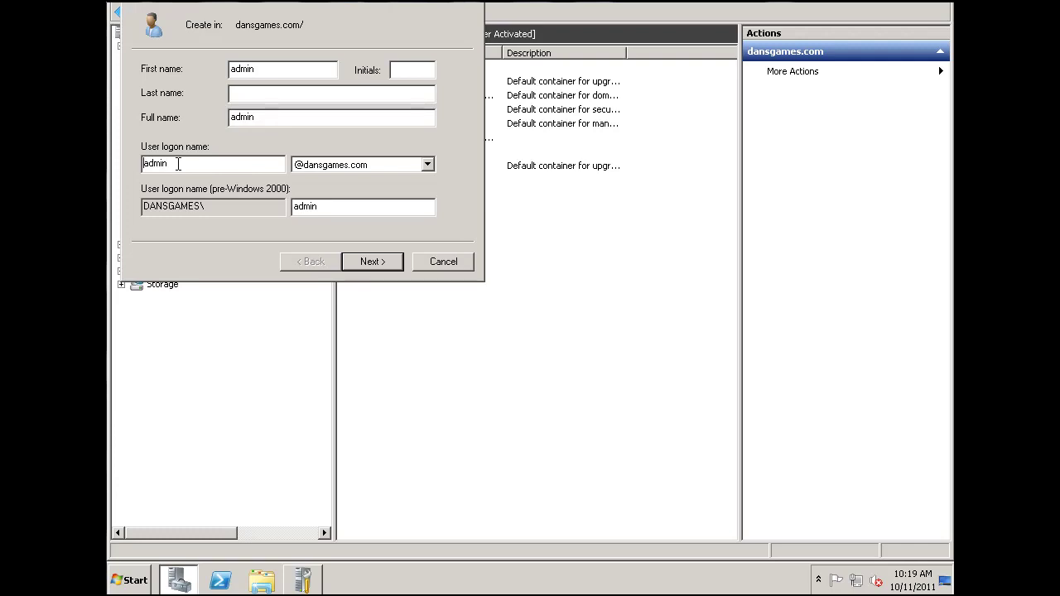
pyautogui.press('Home')
pyautogui.write('mail')
pyautogui.press('BackSpace')
pyautogui.press('BackSpace')
pyautogui.press('BackSpace')
pyautogui.press('BackSpace')
pyautogui.click(383, 267)
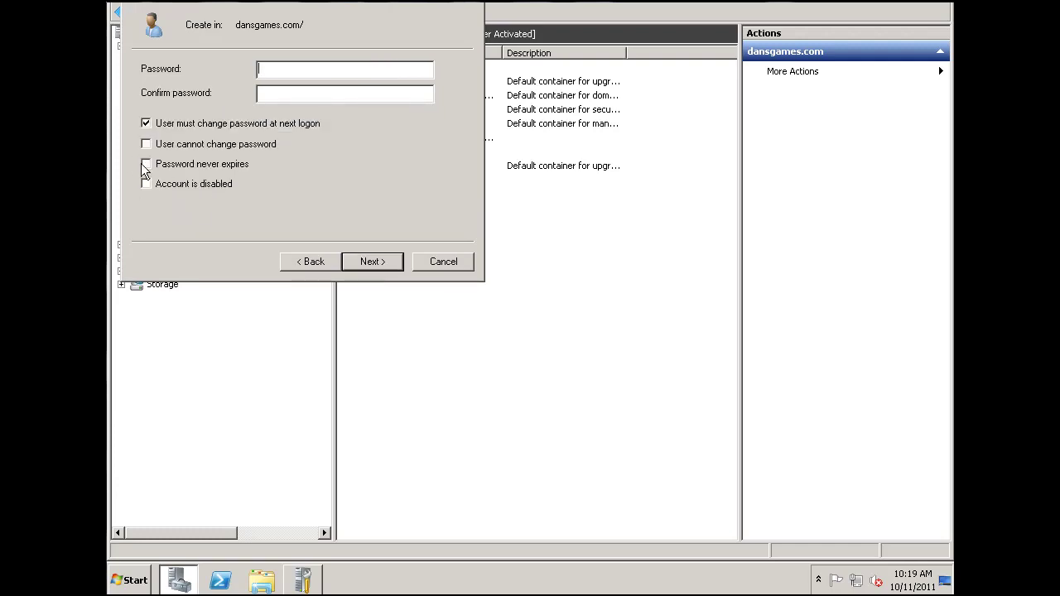
# Step: Set admin's password to never expire without a forced change at logon, then finish creating admin
pyautogui.click(148, 124)
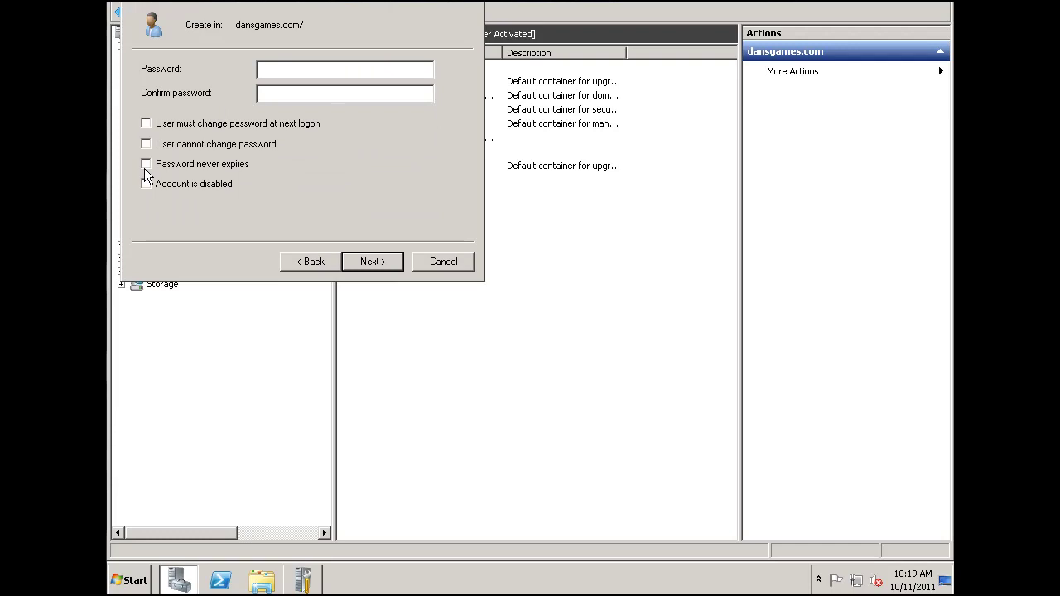
pyautogui.click(147, 164)
pyautogui.click(273, 70)
pyautogui.write('P@ssword123')
pyautogui.click(385, 93)
pyautogui.write('P@ssword123')
pyautogui.click(396, 262)
pyautogui.click(395, 261)
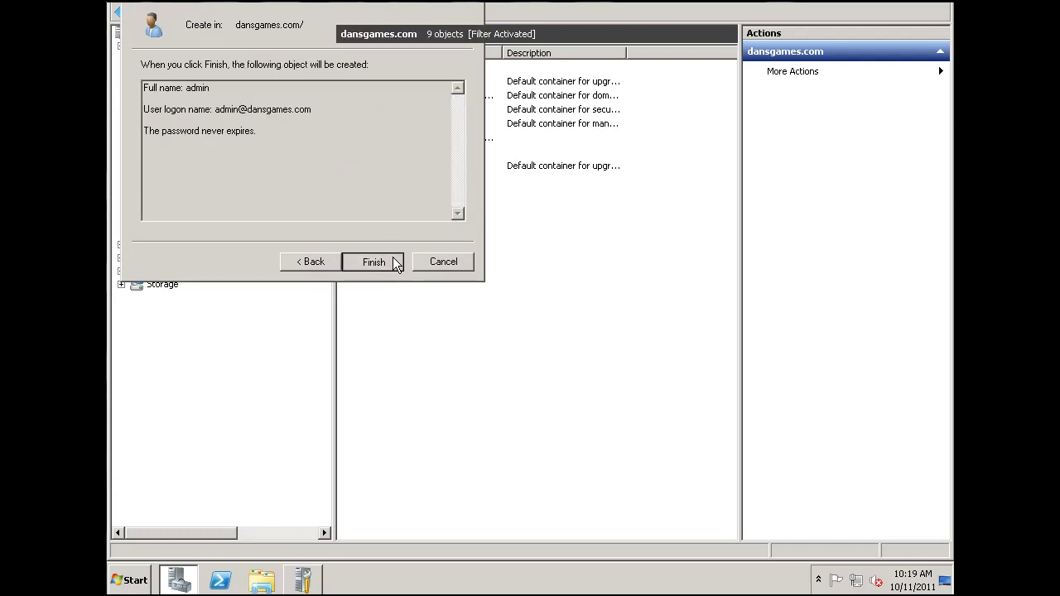
pyautogui.click(391, 264)
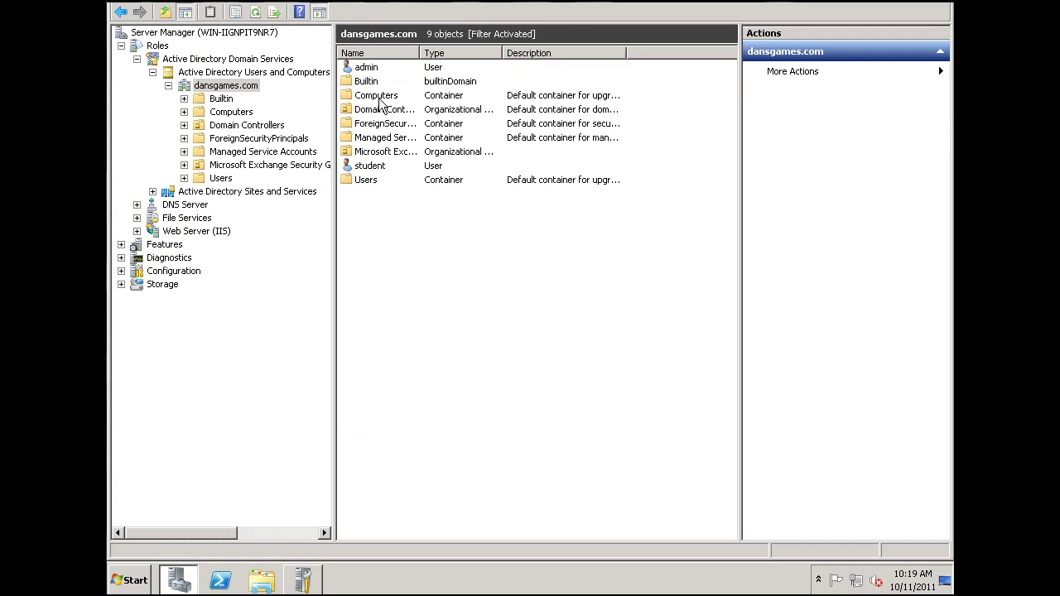
# Step: Open a third New Object – User dialog in dansgames.com and begin typing the first name
pyautogui.rightClick(397, 244)
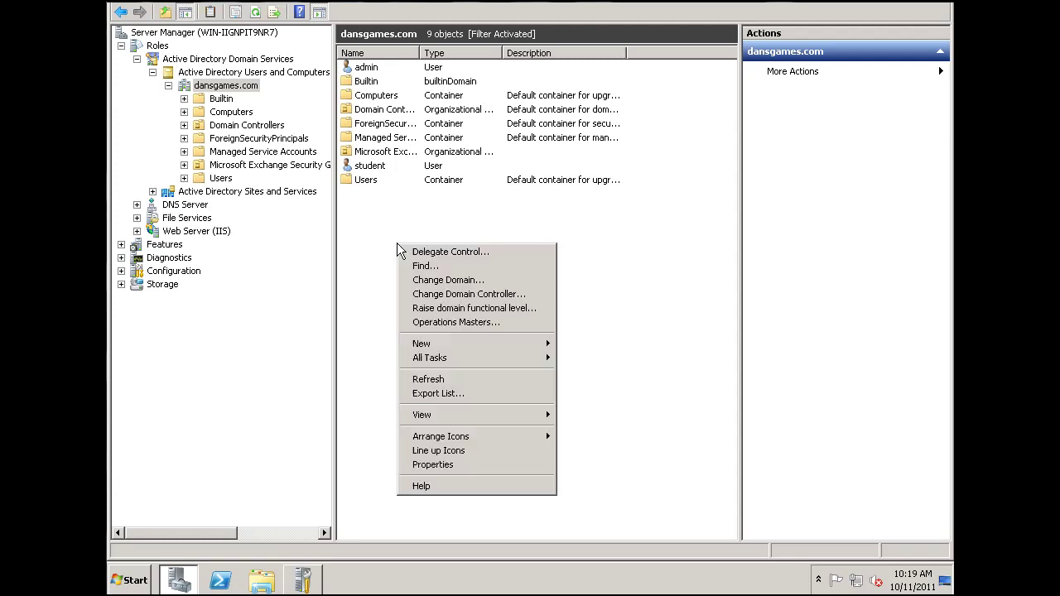
pyautogui.moveTo(472, 356)
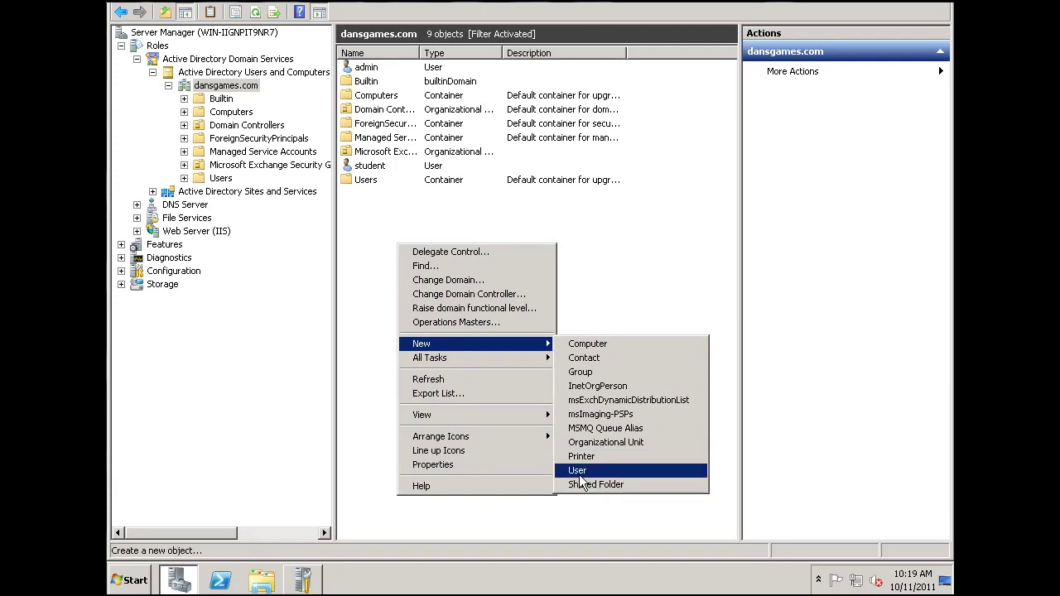
pyautogui.click(579, 472)
pyautogui.write('trac')
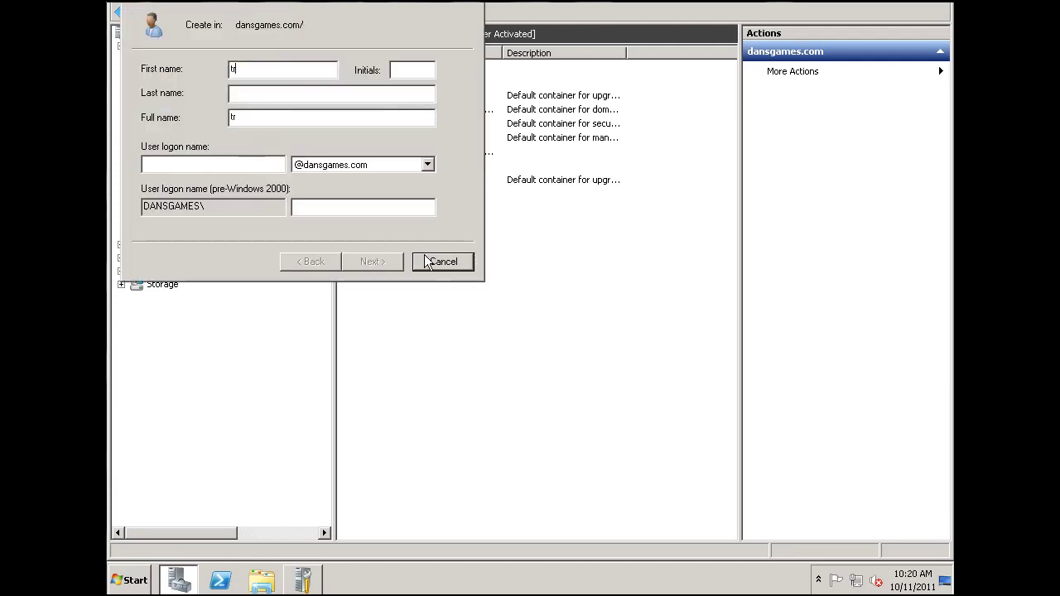